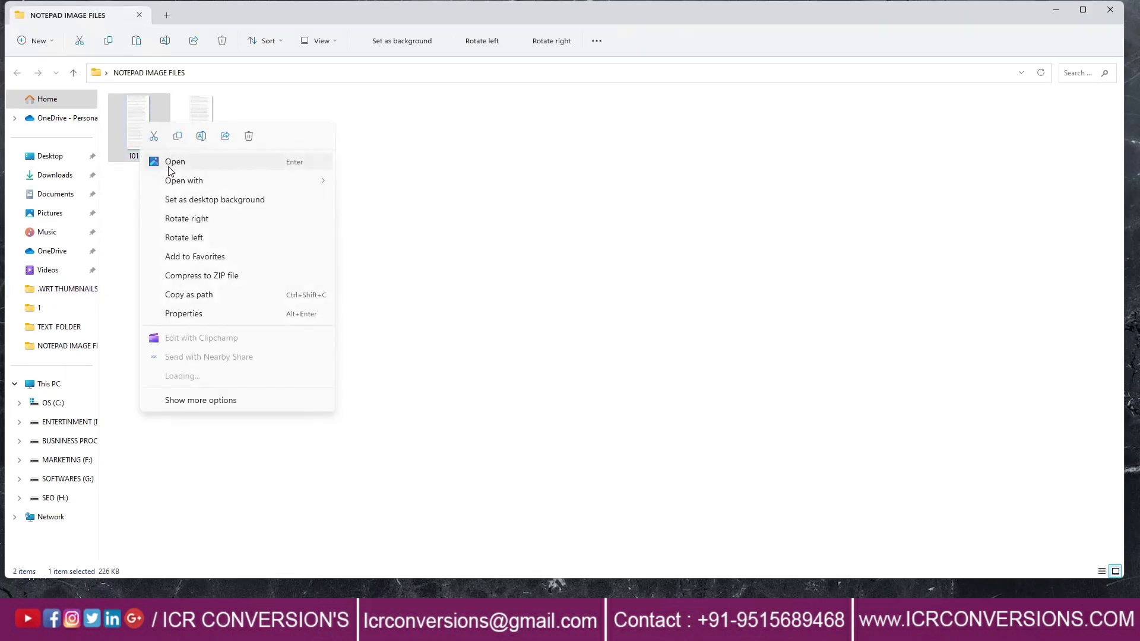
- Open the cursive page 101.jpg in Paint using Open with
mouse_move(176, 180)
left_click(353, 189)
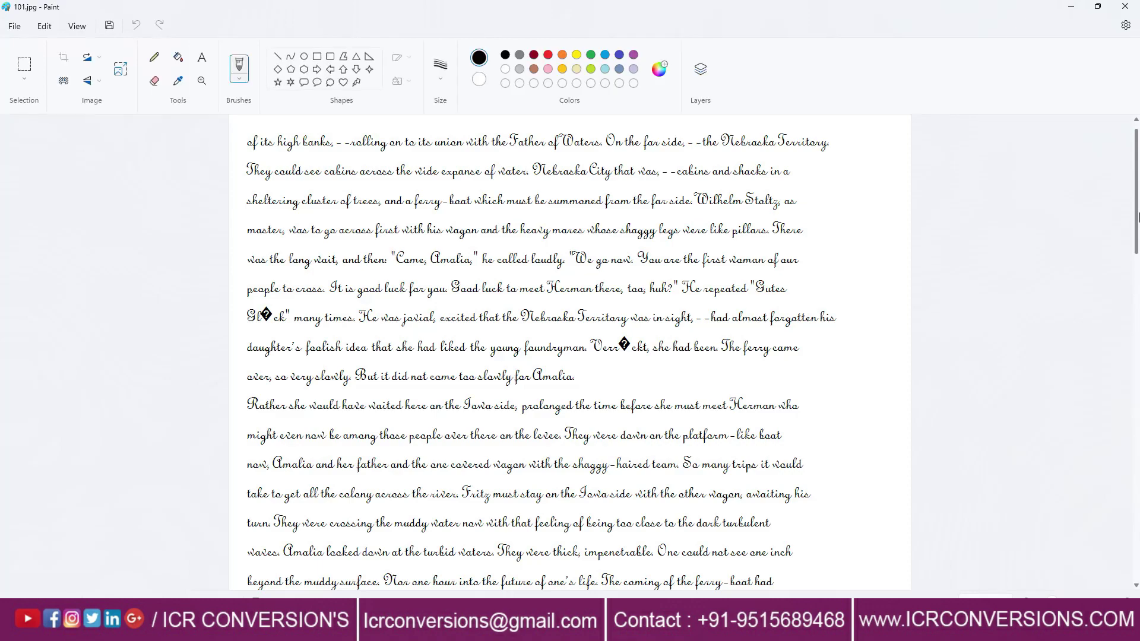
- Scroll through the handwritten 101.jpg page in Paint
mouse_move(1139, 196)
left_mouse_down()
mouse_move(1139, 500)
mouse_move(1139, 162)
left_mouse_up()
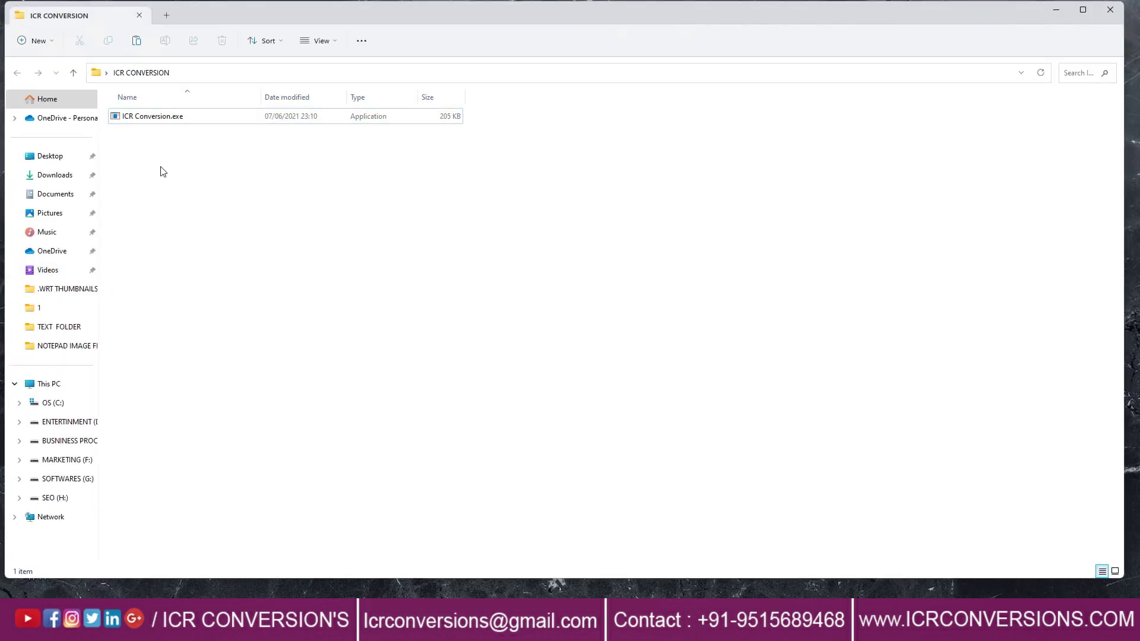
- Launch ICR Conversion.exe from the ICR CONVERSION folder, then close File Explorer
right_click(171, 117)
left_click(201, 150)
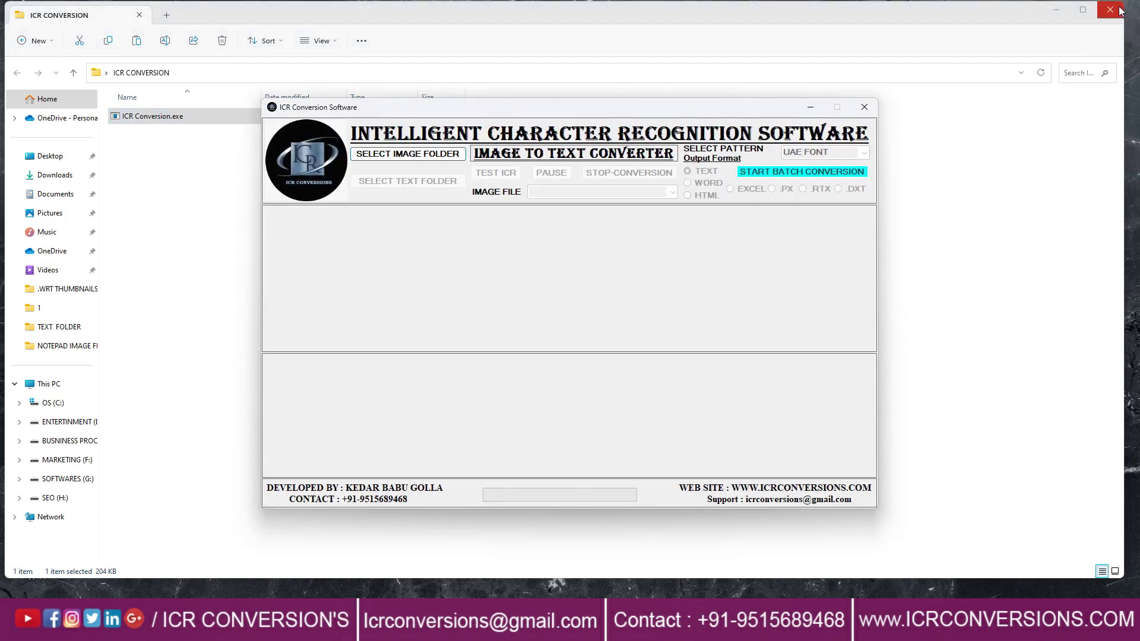
left_click(1120, 11)
- Set Desktop > NOTEPAD IMAGE FILES as the source image folder
left_click(416, 153)
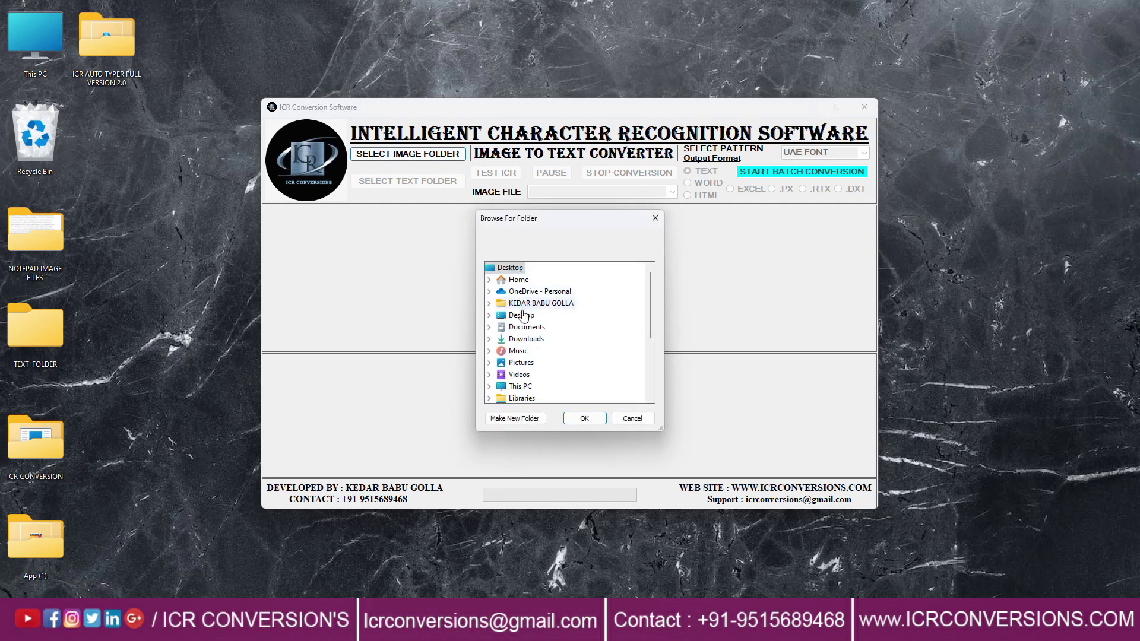
left_click(521, 315)
left_click(547, 363)
left_click(584, 418)
- Choose TEXT FOLDER as the output text folder
mouse_move(872, 216)
left_mouse_down()
mouse_move(885, 340)
mouse_move(892, 215)
left_mouse_up()
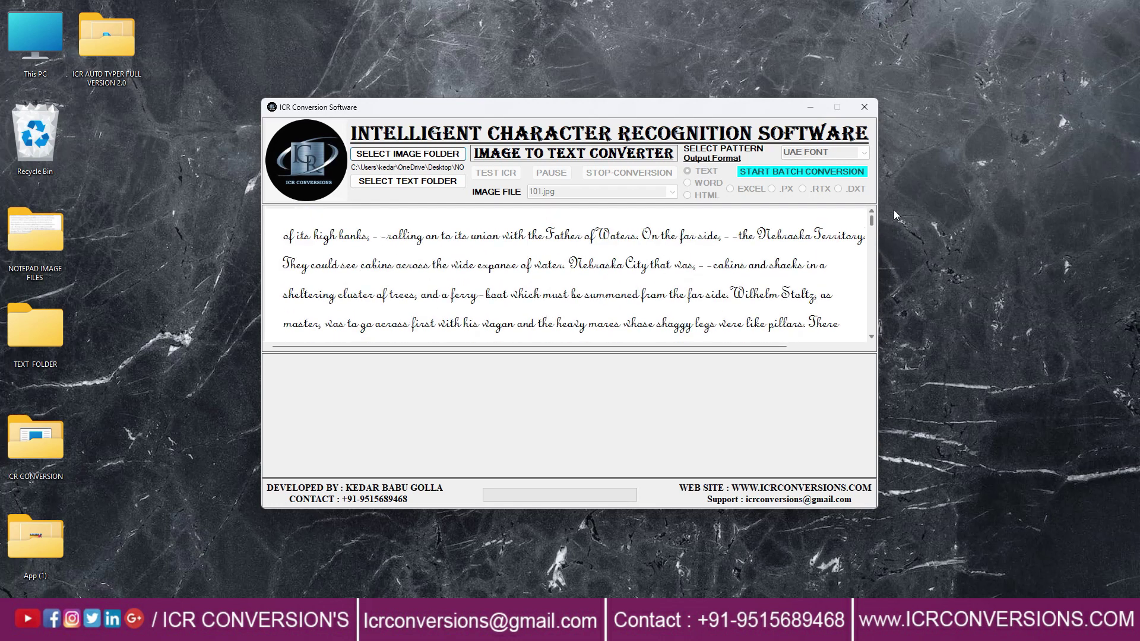
mouse_move(772, 346)
left_mouse_down()
mouse_move(843, 351)
mouse_move(615, 370)
left_mouse_up()
left_click(380, 181)
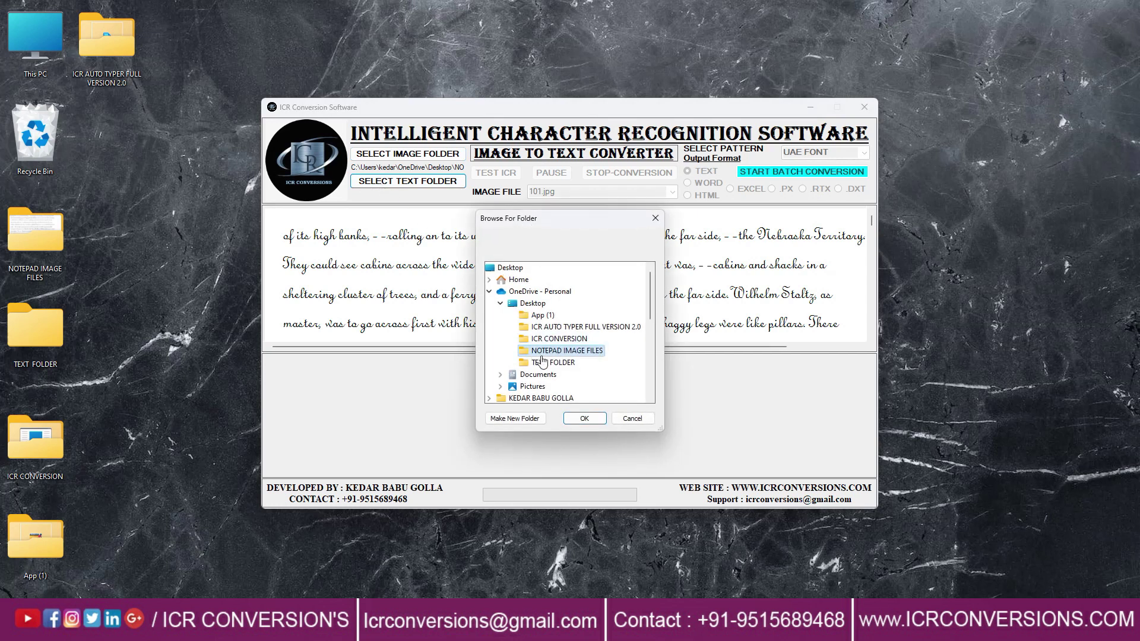
left_click(547, 363)
- Confirm TEXT FOLDER for output and keep 101.jpg as the image file
left_click(593, 420)
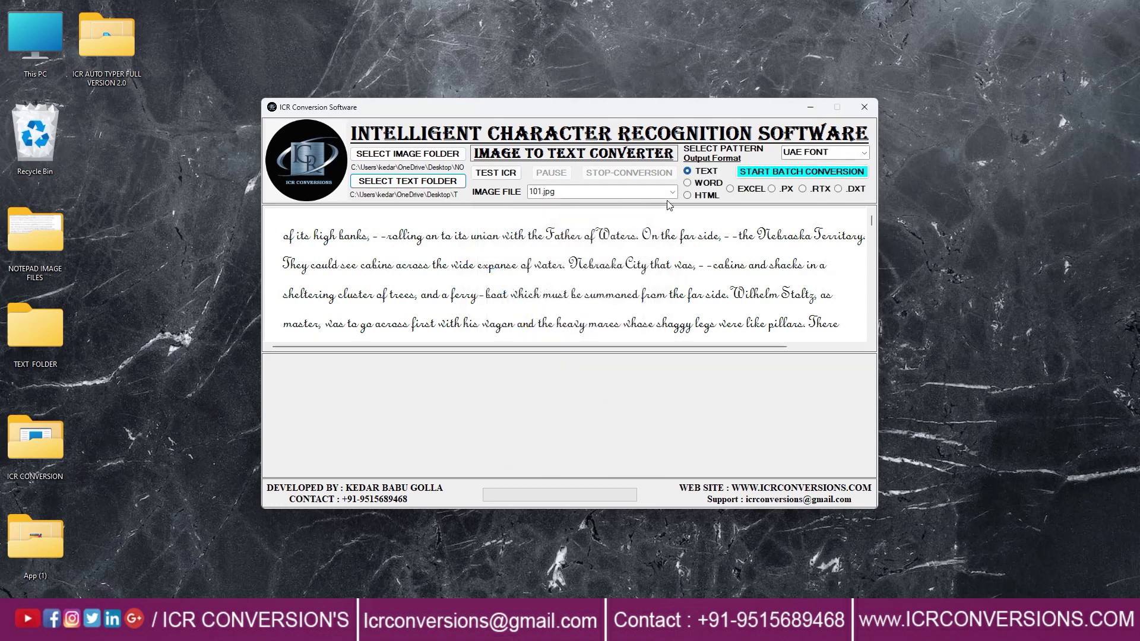
left_click(654, 192)
left_click(624, 193)
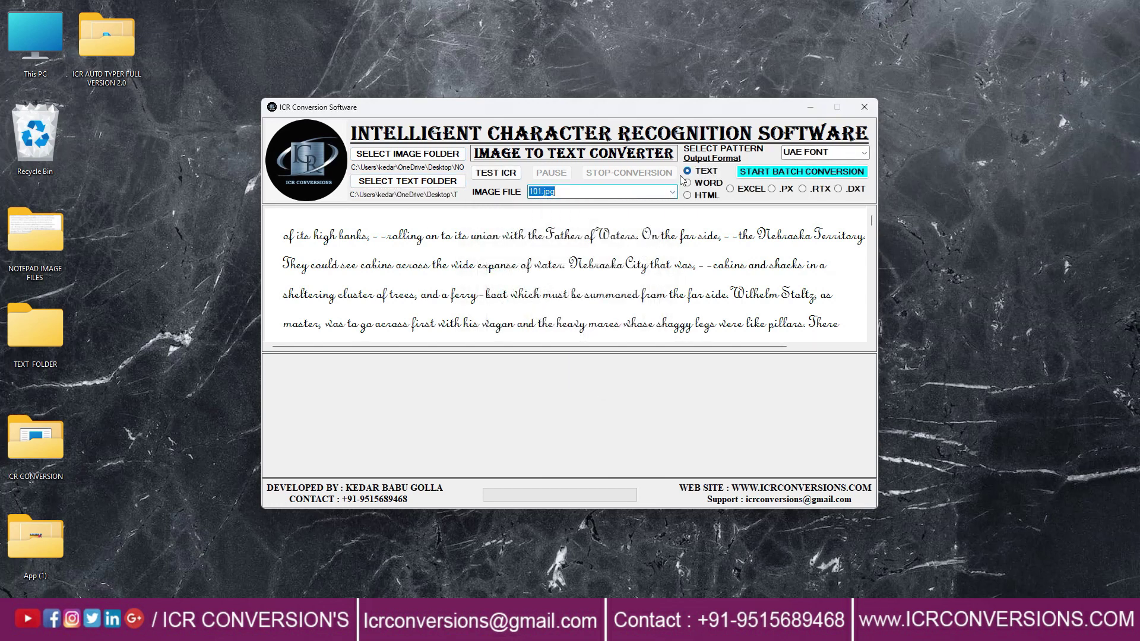
- Select the NOTEPAD .WRT pattern and run TEST ICR on 101.jpg
left_click(844, 152)
left_click(865, 153)
left_click(852, 171)
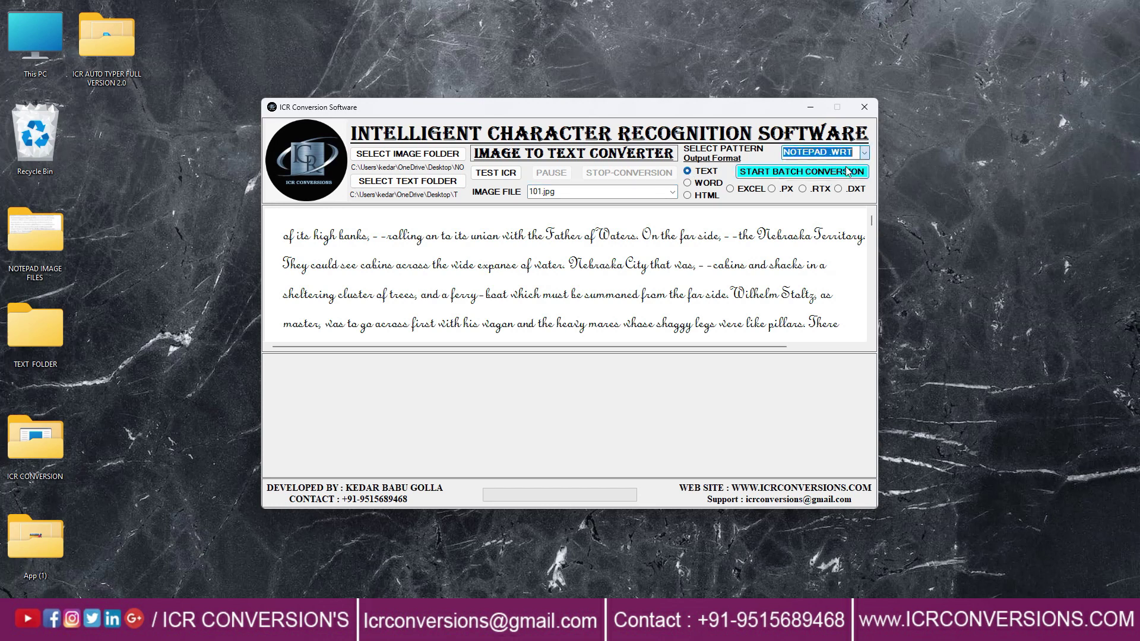
left_click(496, 176)
left_click(302, 378)
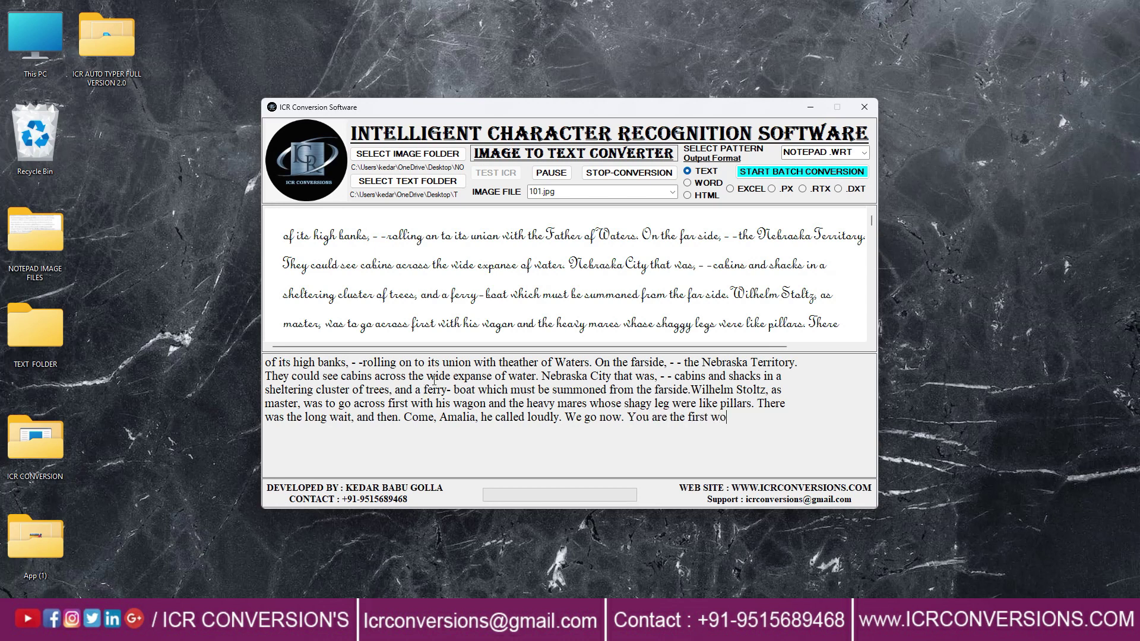
- Pause and then stop the test conversion, dismissing both notices
left_click(551, 172)
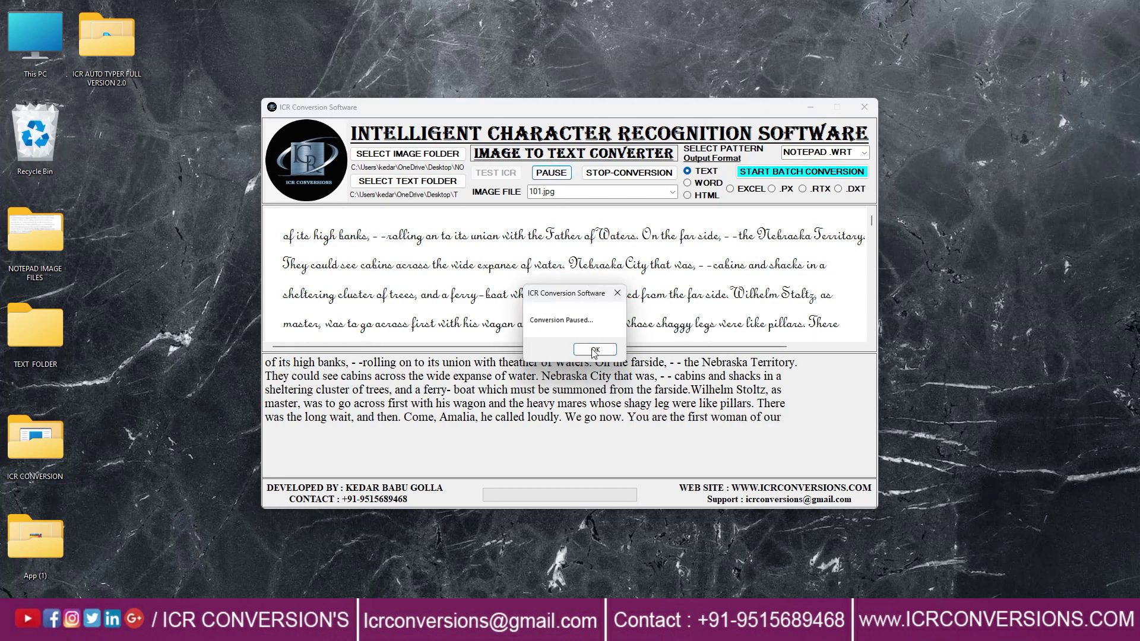
left_click(595, 350)
left_click(630, 173)
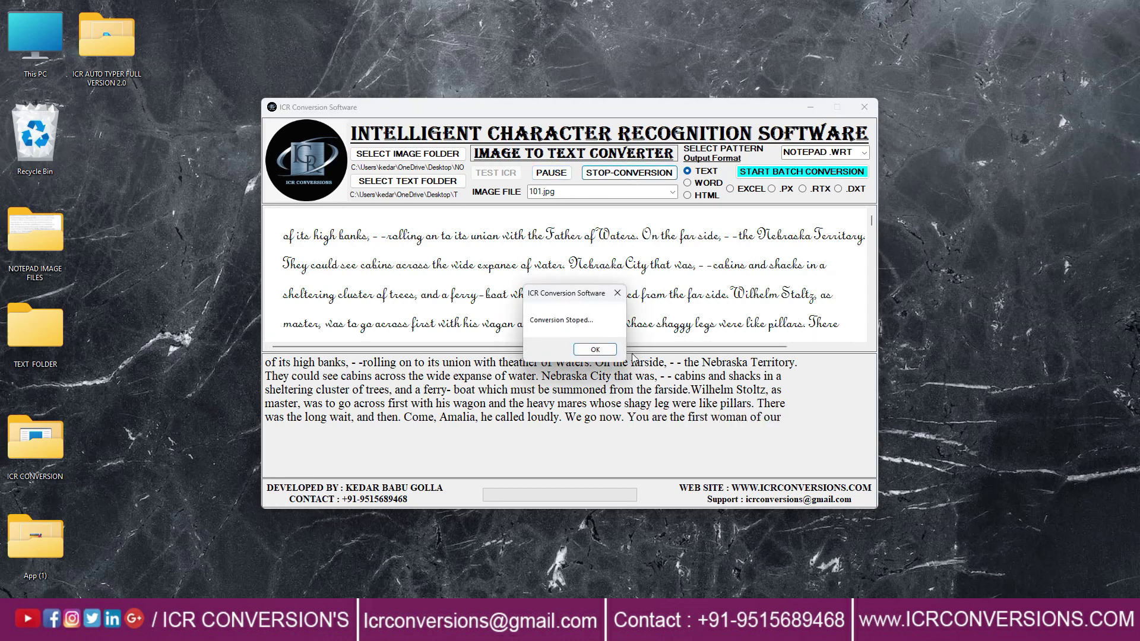
left_click(595, 351)
- Run START BATCH CONVERSION to completion, then close ICR Conversion Software
left_click(773, 171)
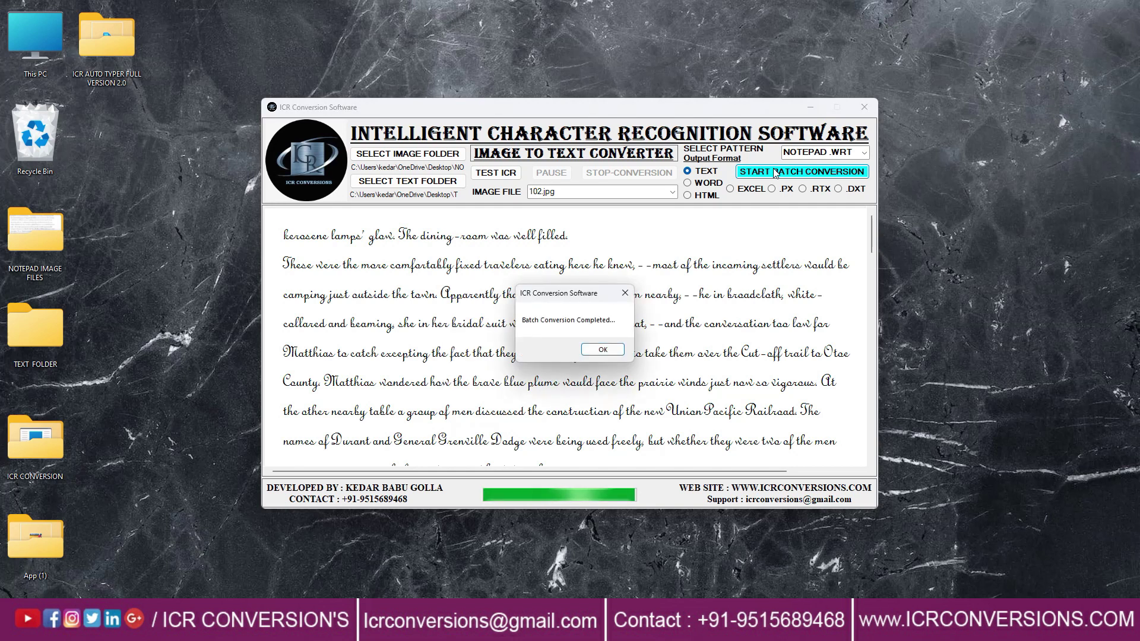
left_click(596, 353)
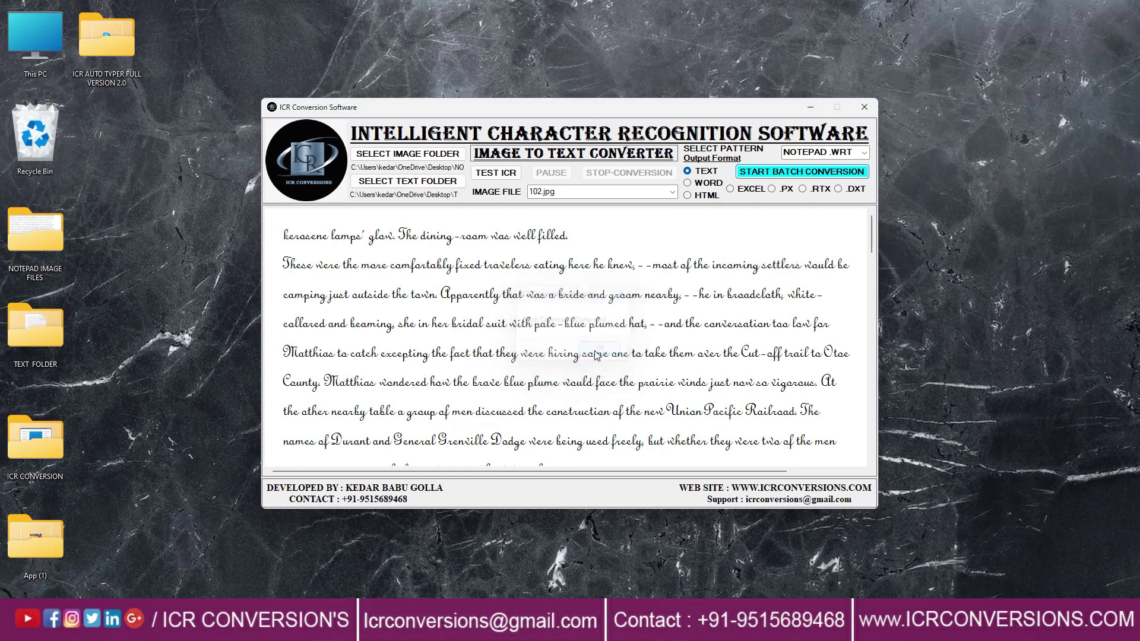
left_click(866, 111)
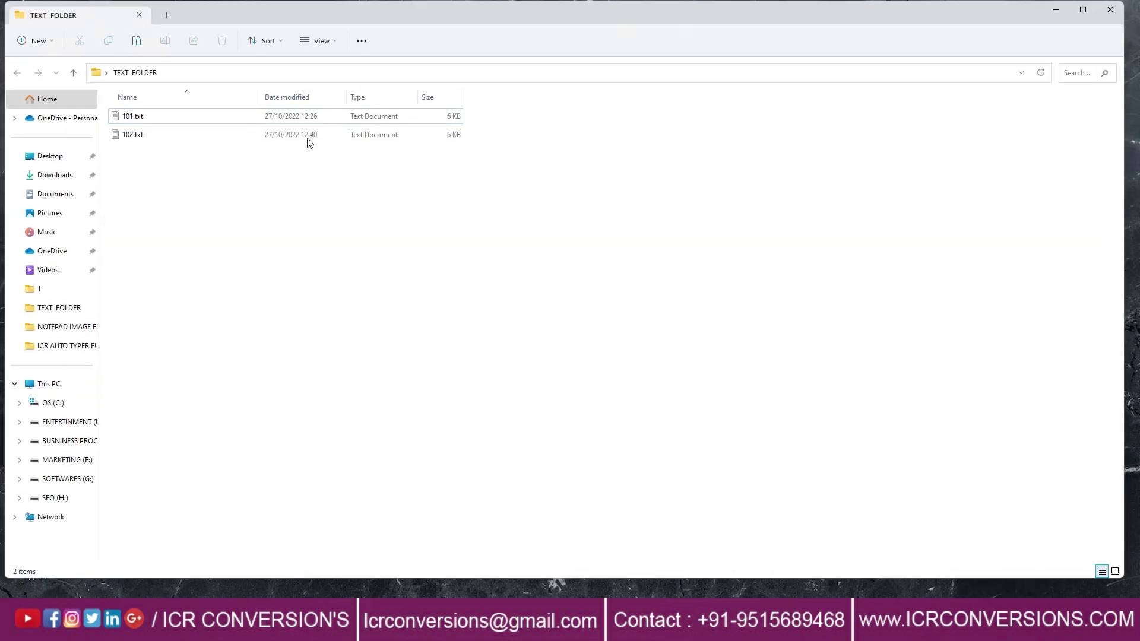
- Open 101.txt in Notepad and shift its window down and right
right_click(165, 118)
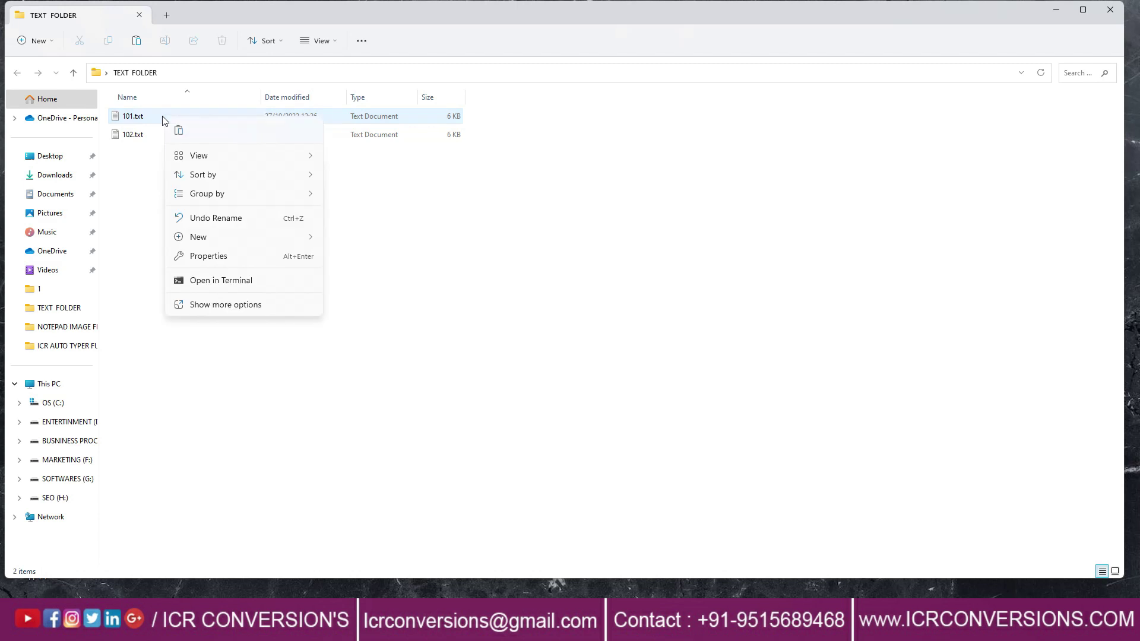
right_click(132, 117)
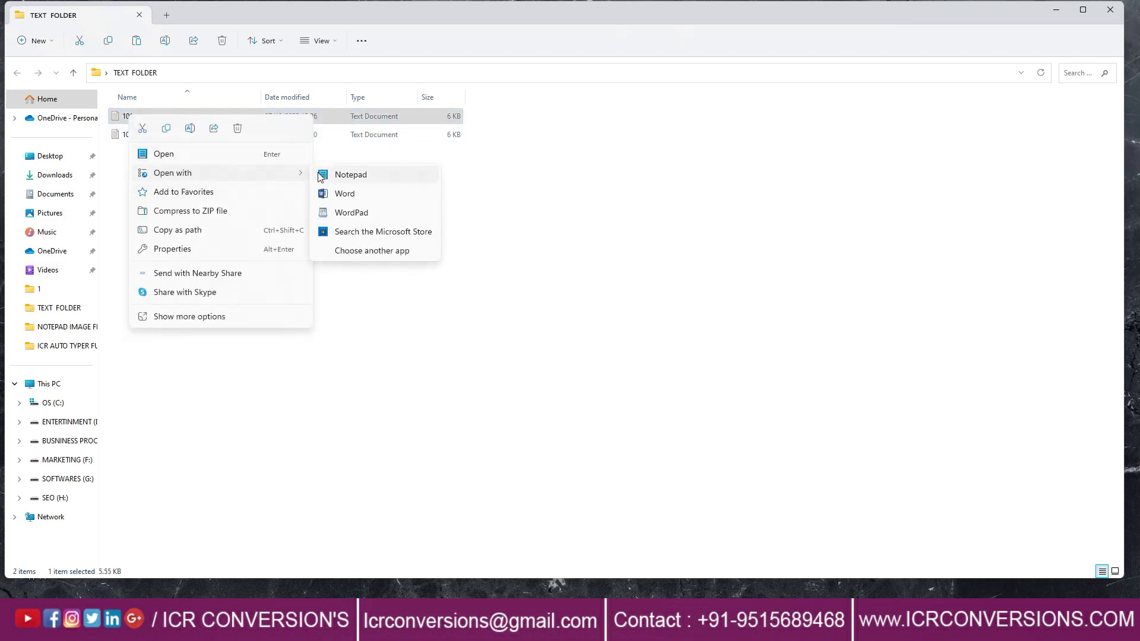
left_click(326, 178)
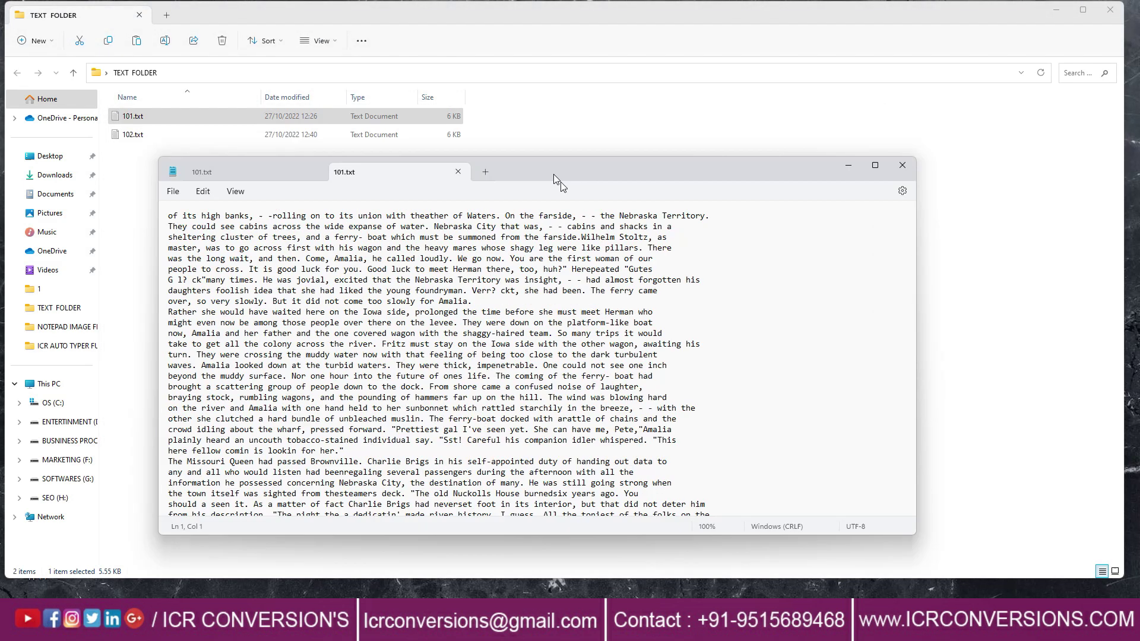
left_click_drag(553, 174, 602, 221)
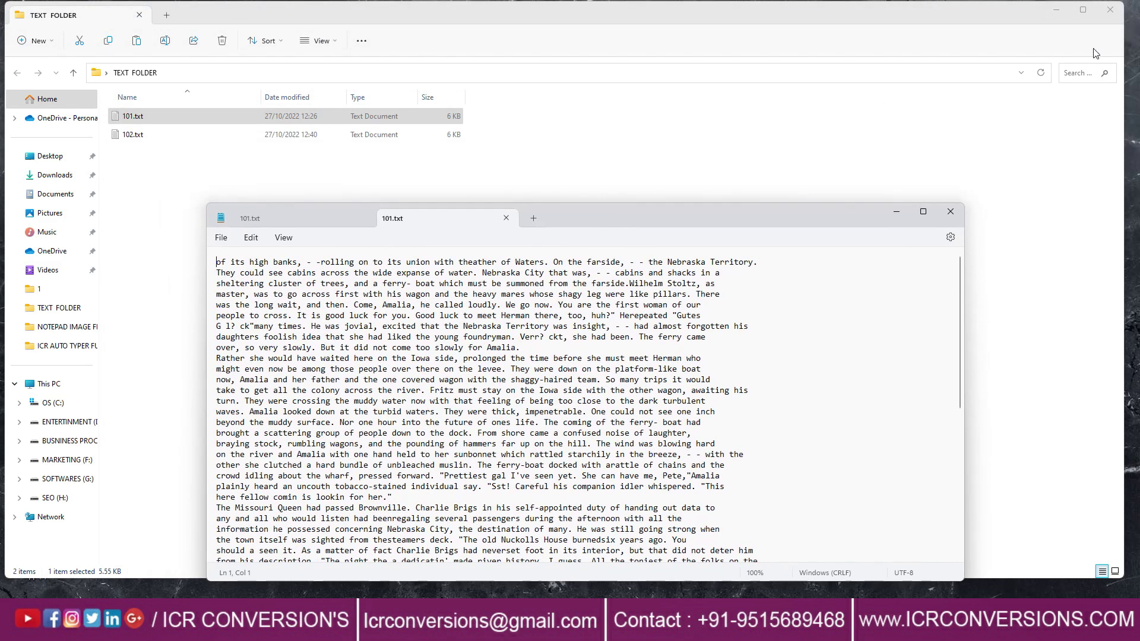
- Reopen the original 101.jpg from NOTEPAD IMAGE FILES, then close File Explorer
left_click(1110, 10)
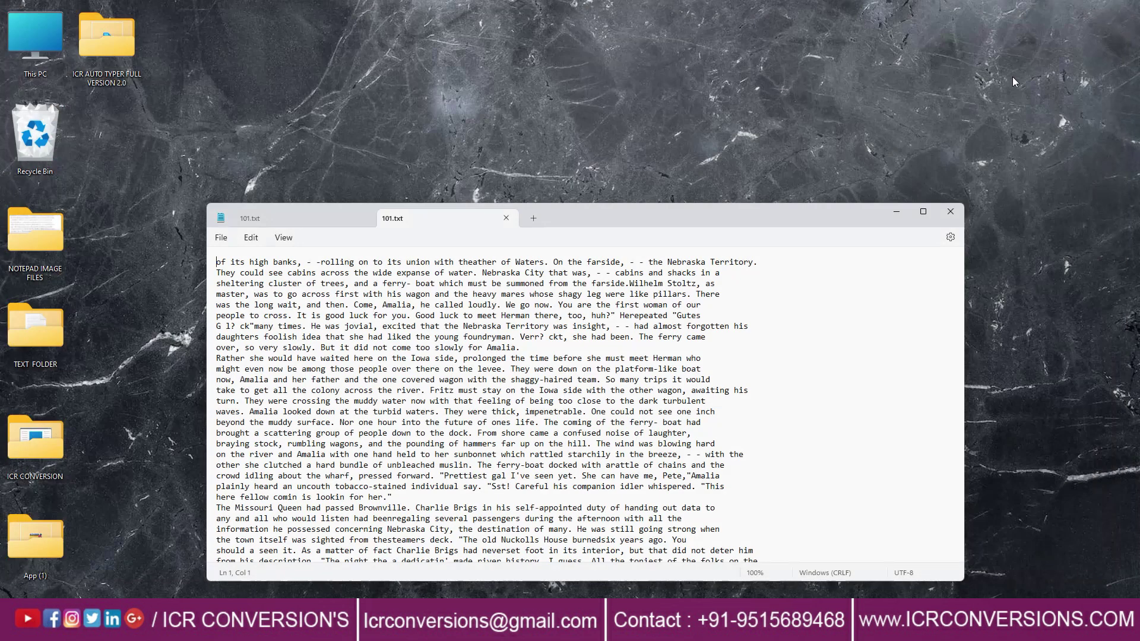
right_click(40, 236)
left_click(83, 278)
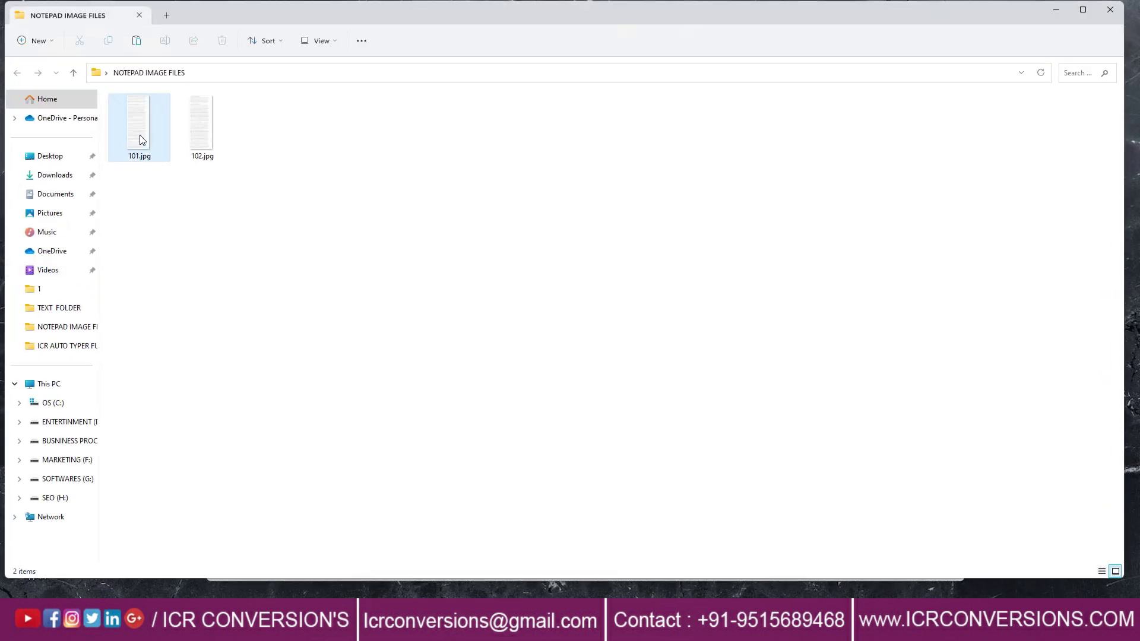
left_click(140, 135)
right_click(140, 136)
mouse_move(176, 194)
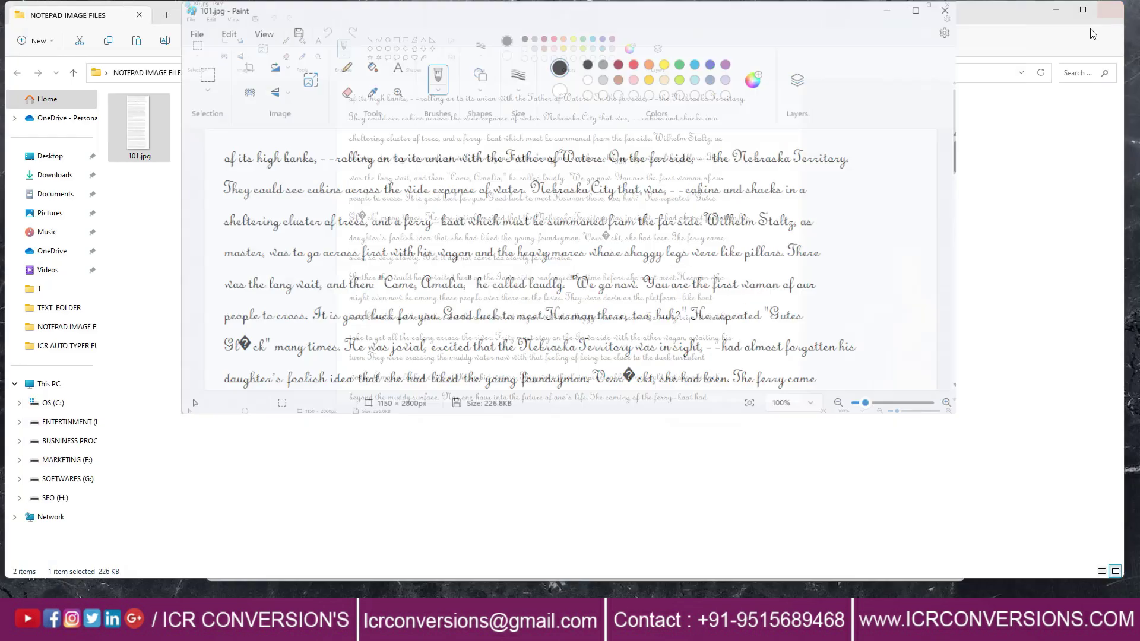
left_click(1100, 11)
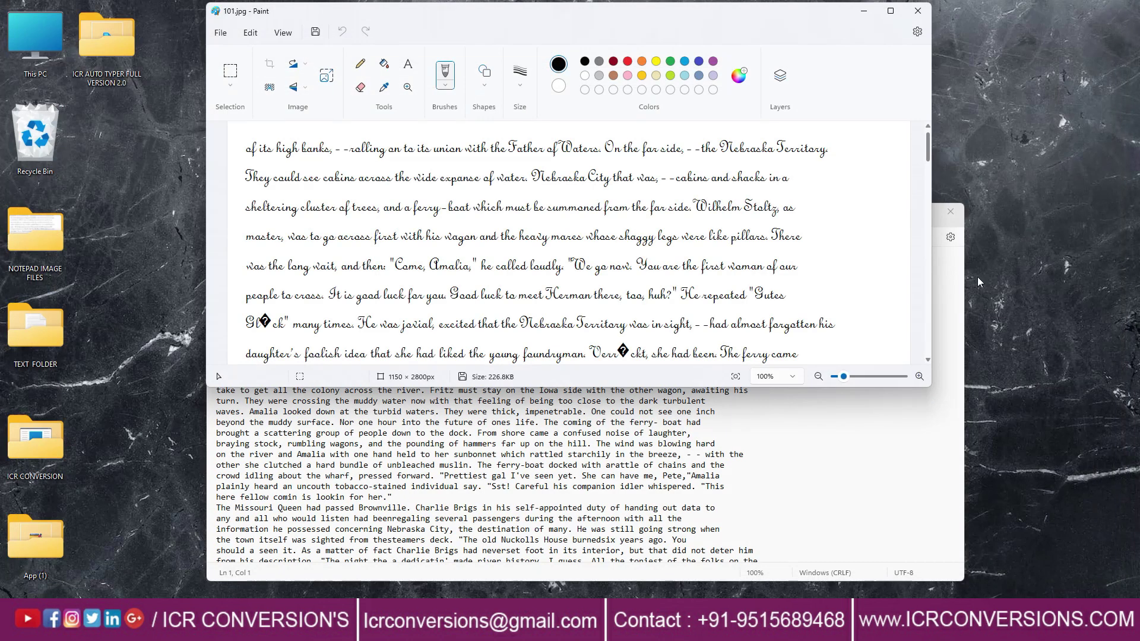
- Lower the Notepad window to compare 101.txt against the cursive page, then close Notepad
left_click(913, 468)
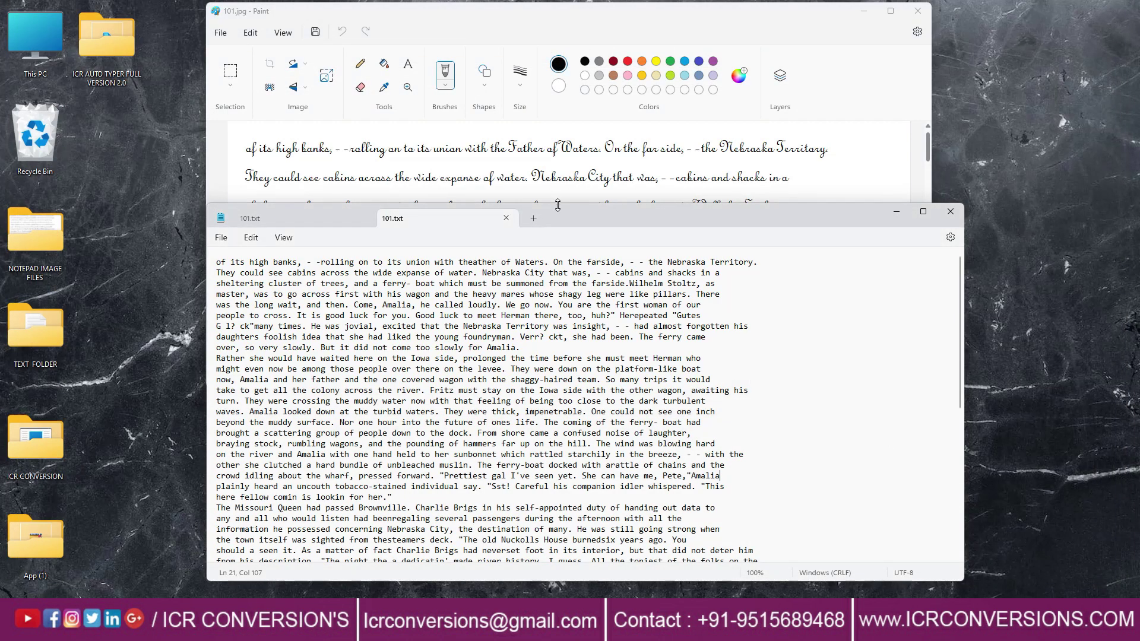
left_click_drag(558, 206, 557, 406)
left_click_drag(217, 463, 255, 484)
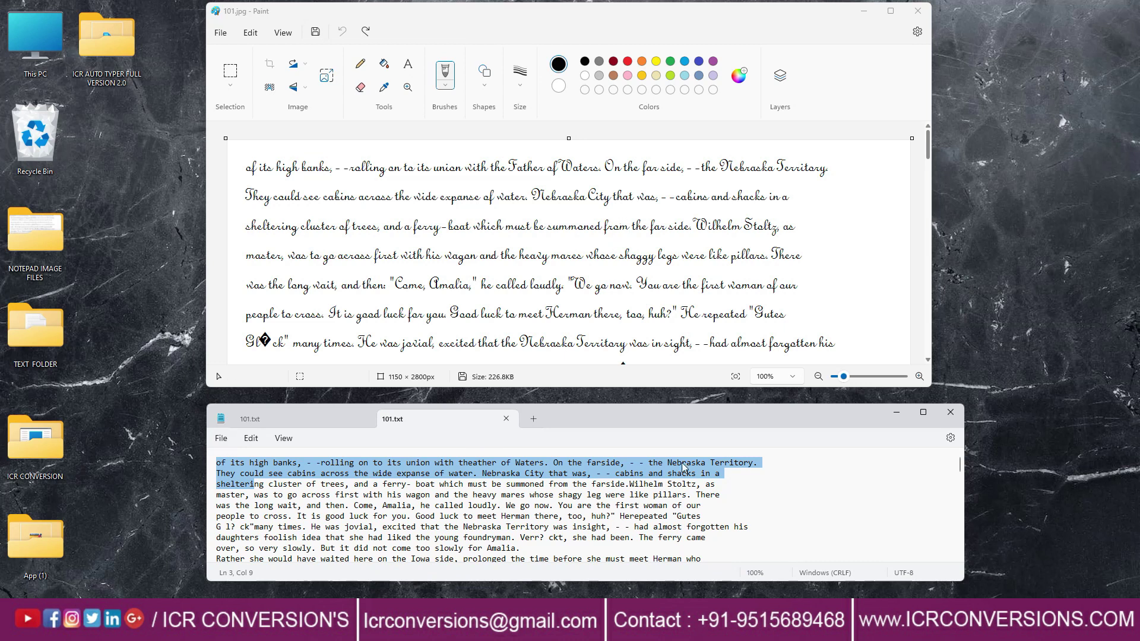
left_click(950, 412)
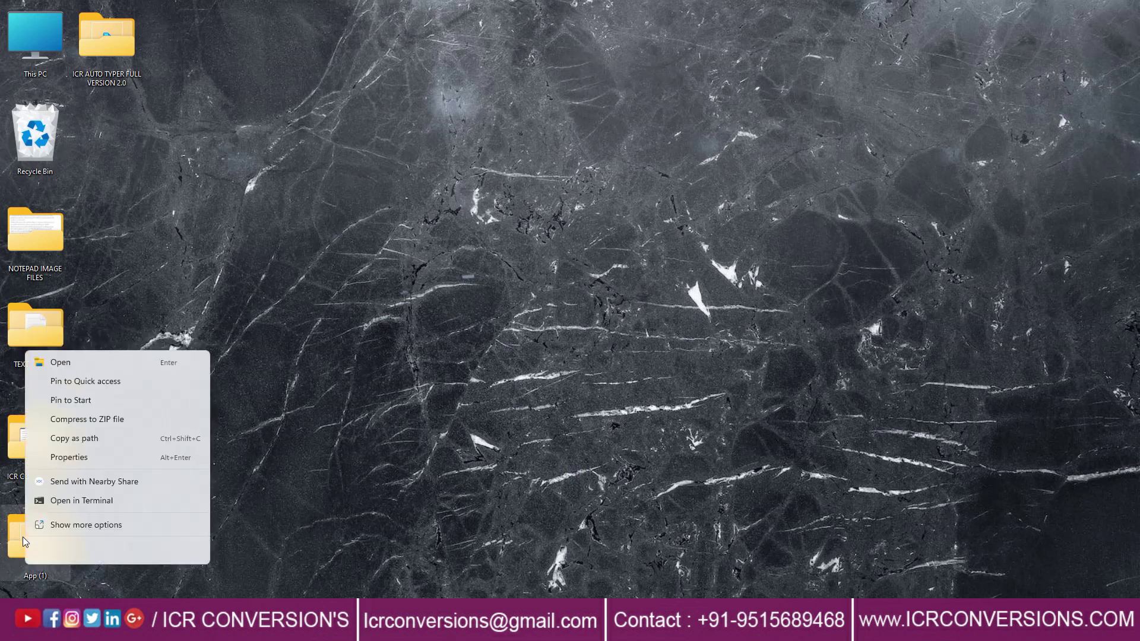
- Launch NotepadPlus.exe from App (1), close Explorer, and move the blank editor left
left_click(70, 363)
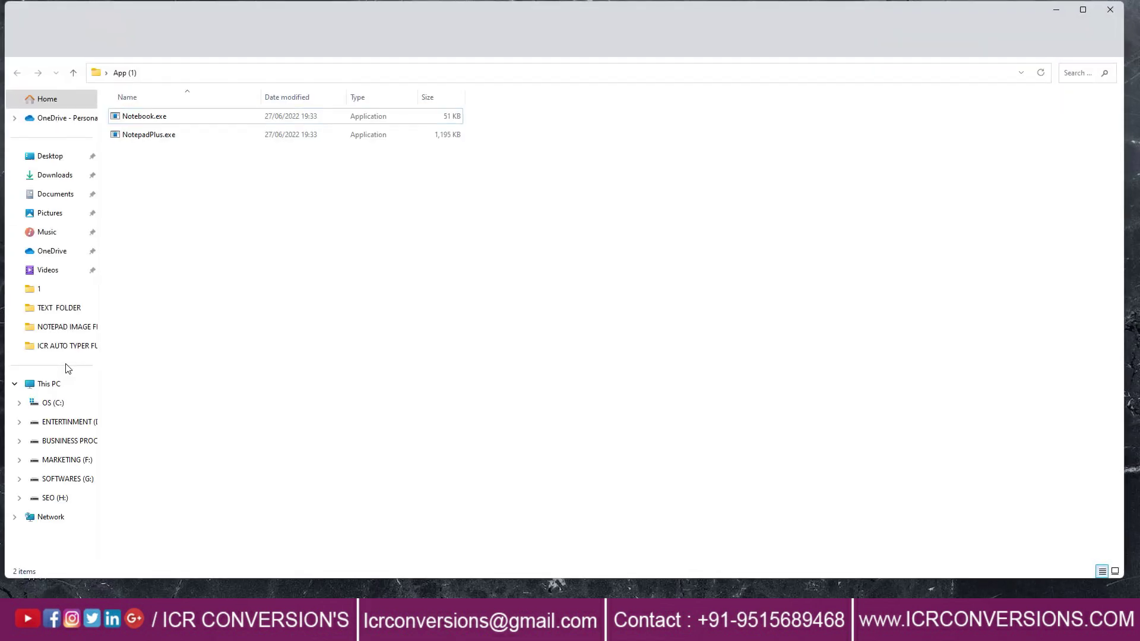
left_click(135, 137)
right_click(135, 137)
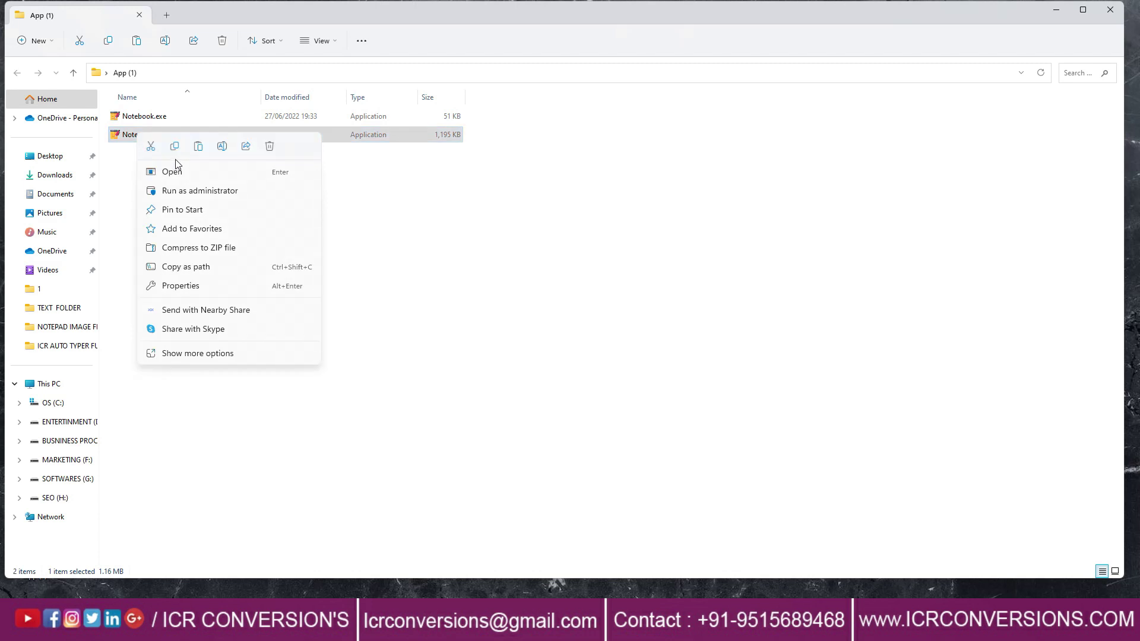
left_click(175, 169)
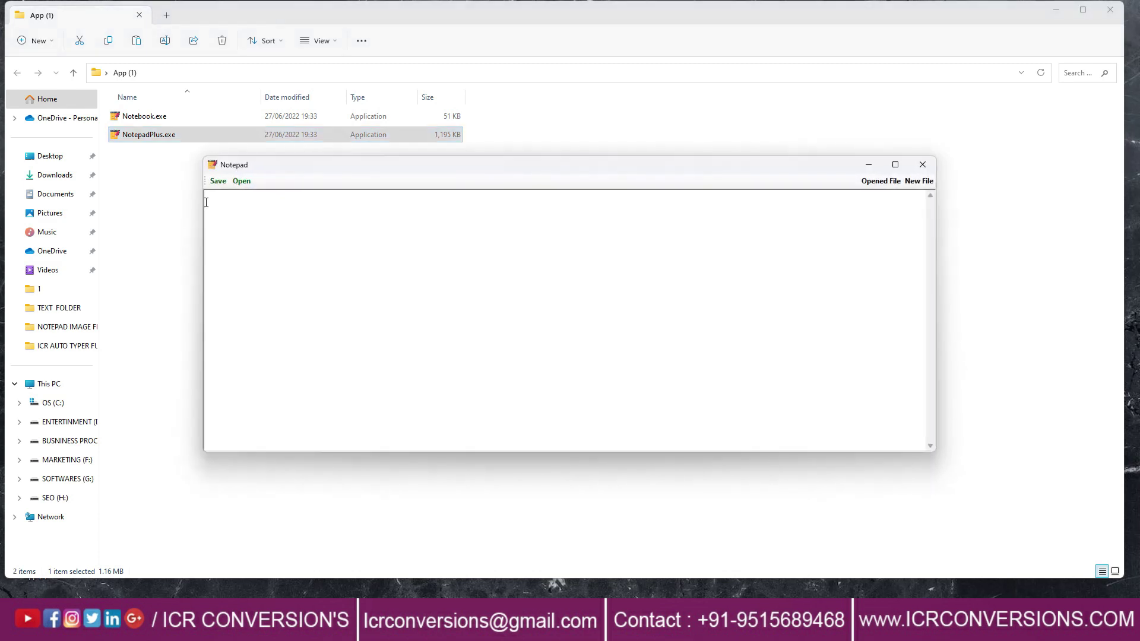
left_click(1117, 13)
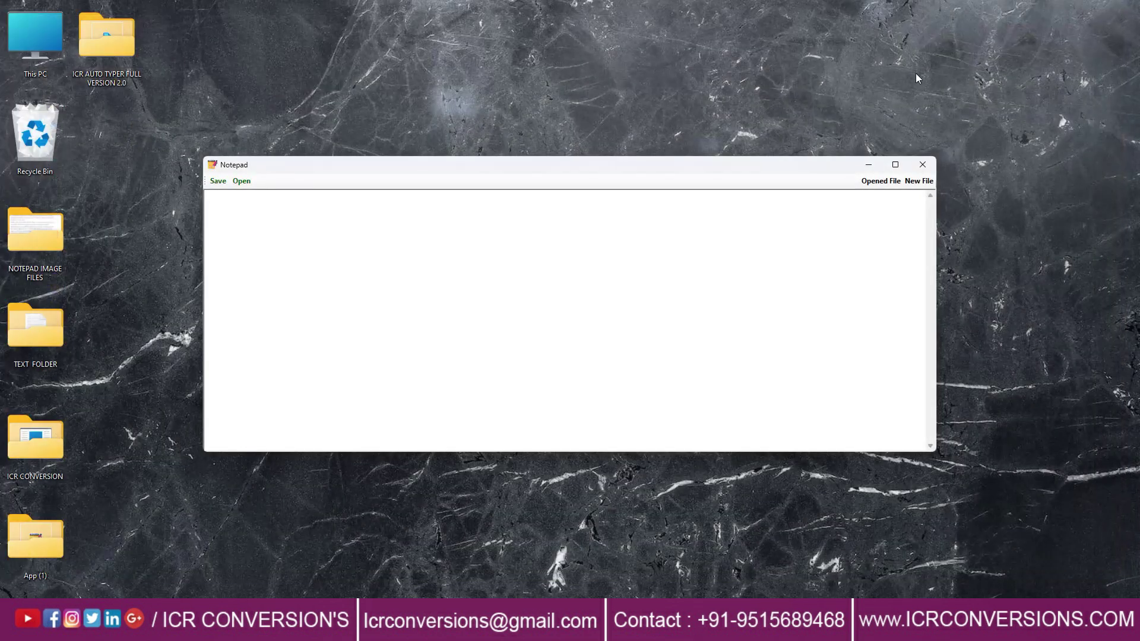
left_click_drag(465, 166, 381, 175)
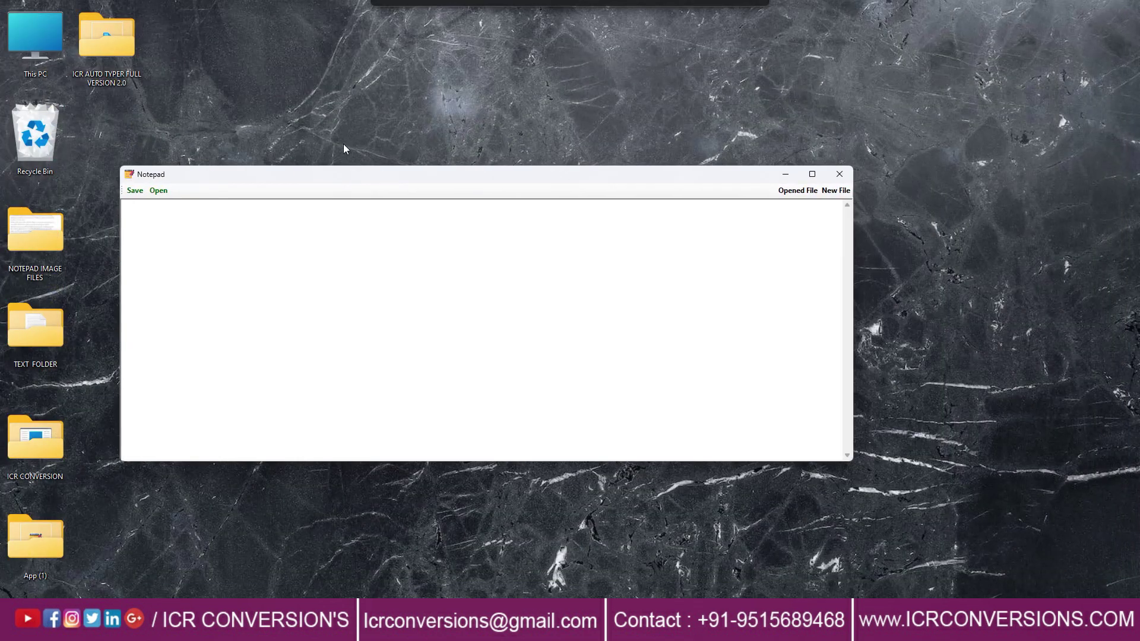
- Launch ICR Auto Typer 2.0 beside the editor and maximize the editor window
right_click(98, 48)
left_click(132, 85)
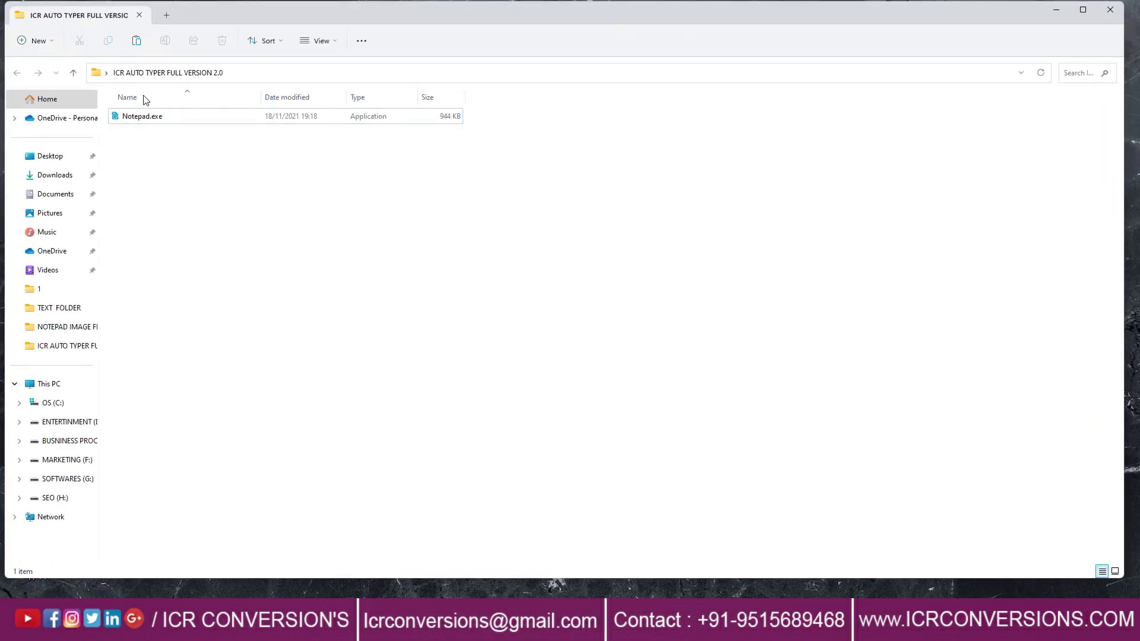
right_click(137, 116)
left_click(171, 152)
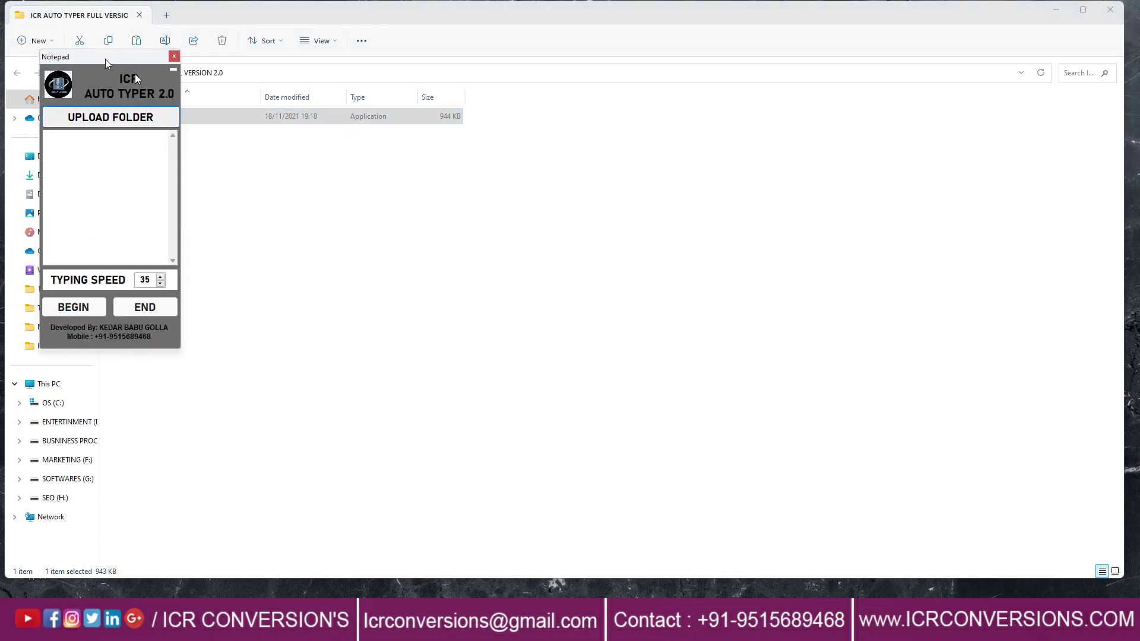
left_click(1109, 13)
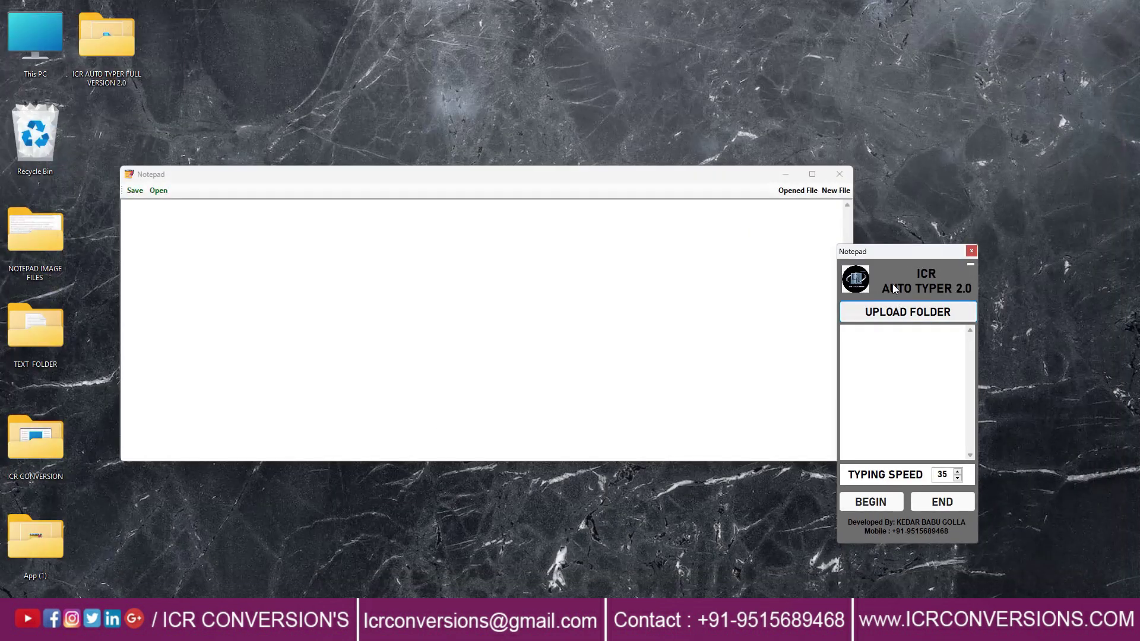
mouse_move(884, 248)
left_mouse_down()
mouse_move(925, 198)
mouse_move(877, 191)
left_mouse_up()
left_click(813, 174)
- Load files 101 and 102 from Desktop > TEXT FOLDER and select 101
left_click(895, 244)
double_click(521, 315)
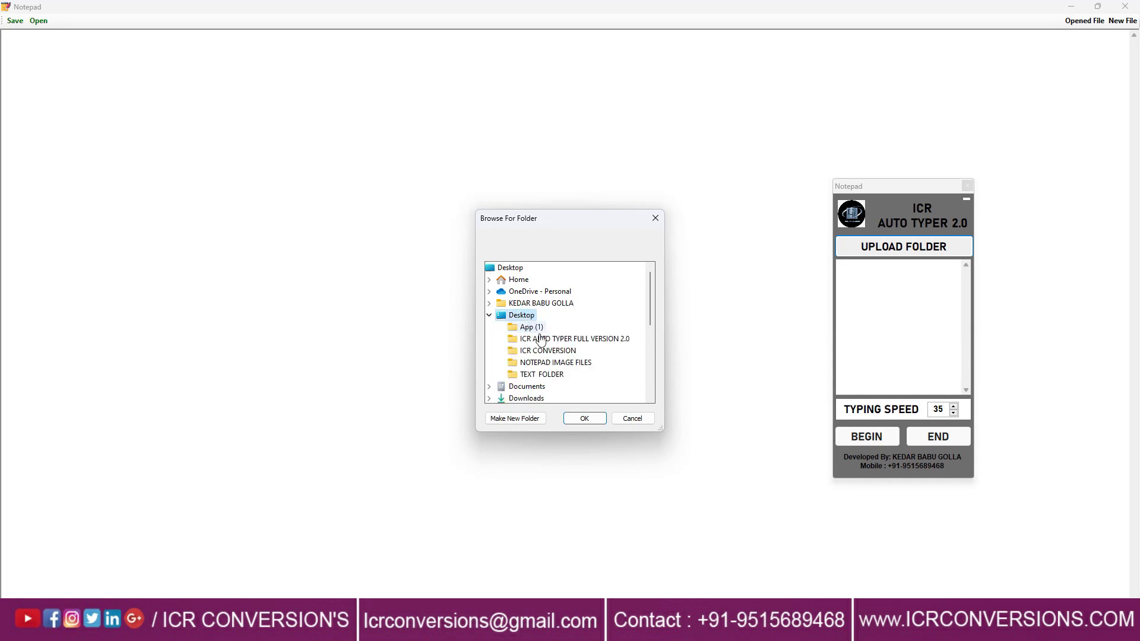
left_click(553, 376)
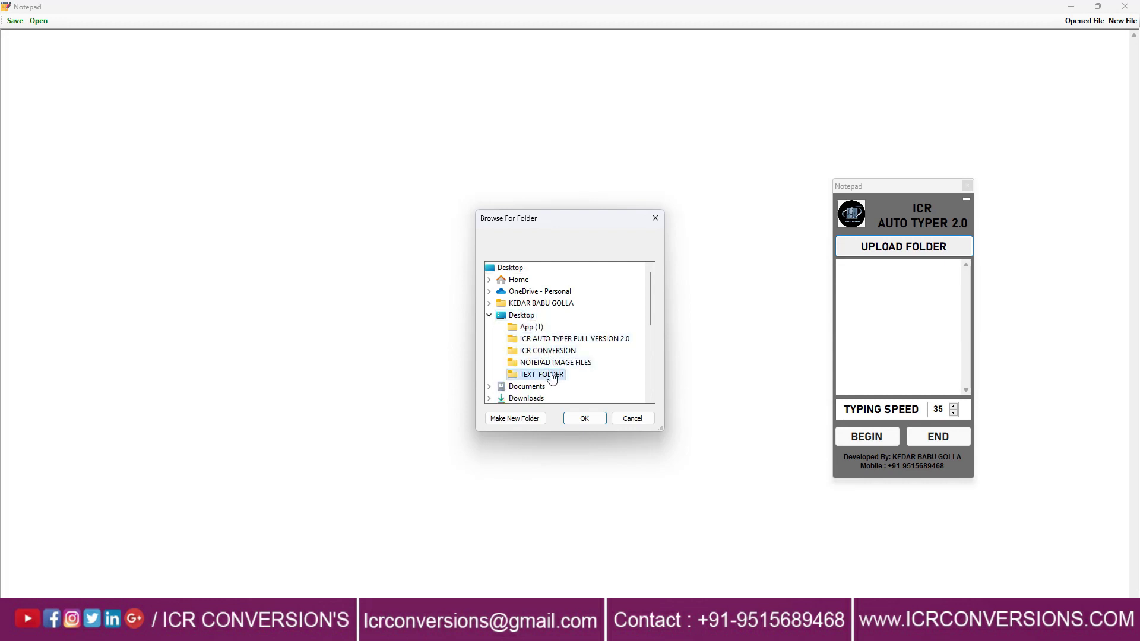
left_click(582, 416)
left_click(848, 269)
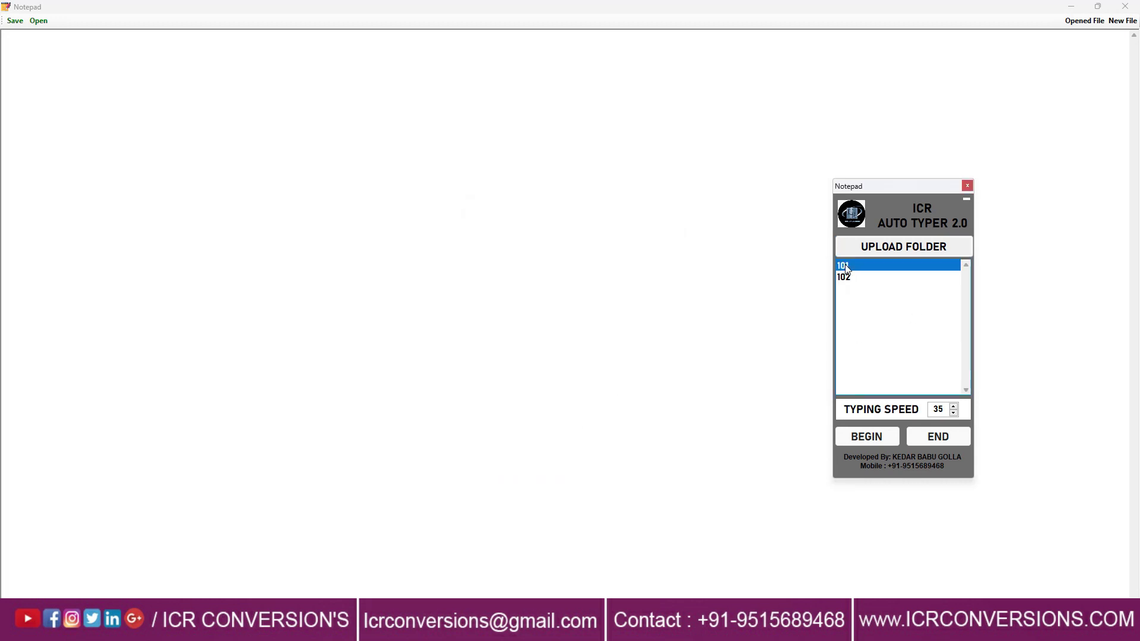
- Auto-type file 101's recognised text into Notepad, through 'Matthias washed and ate his supper'
left_click(859, 437)
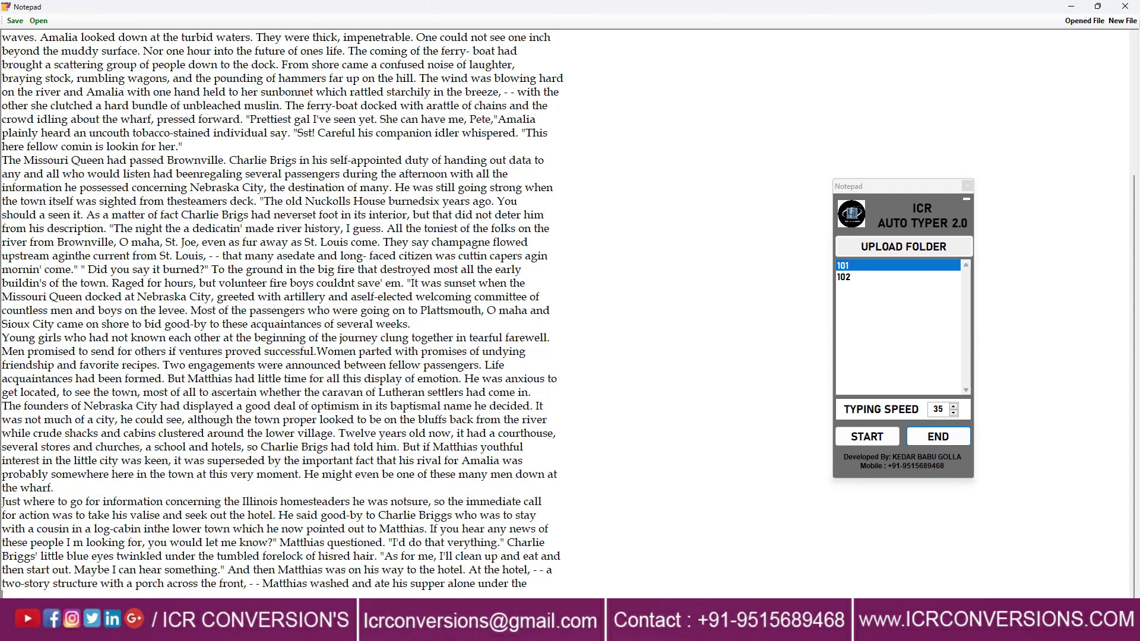
- Save the typed text as a .wrt file on the Desktop, then close ICR Auto Typer
left_click(15, 21)
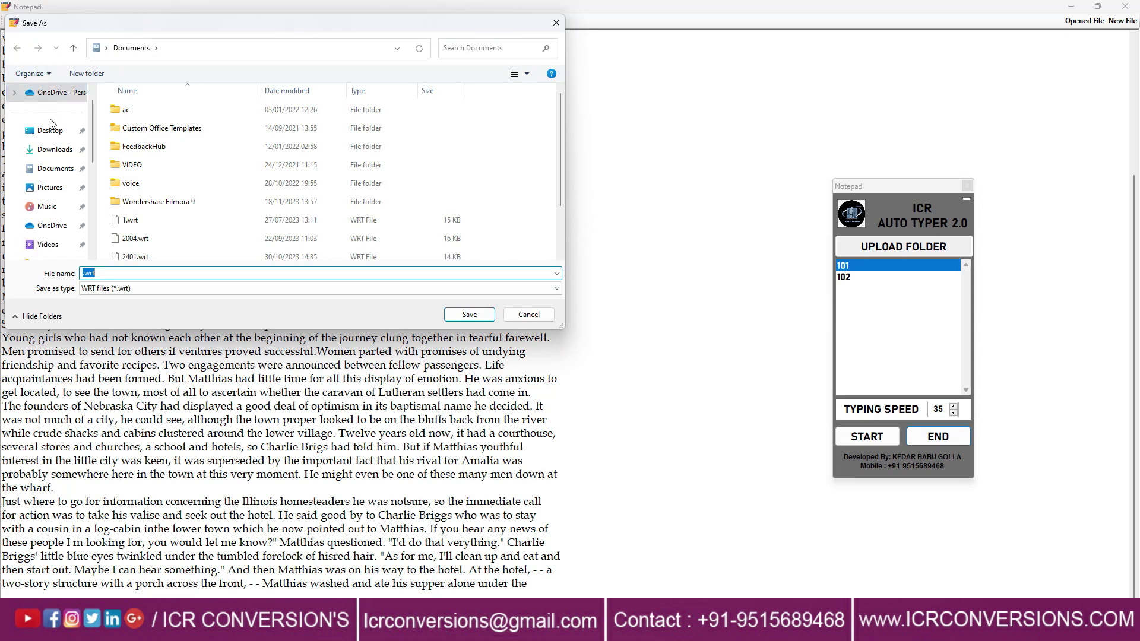
left_click(50, 129)
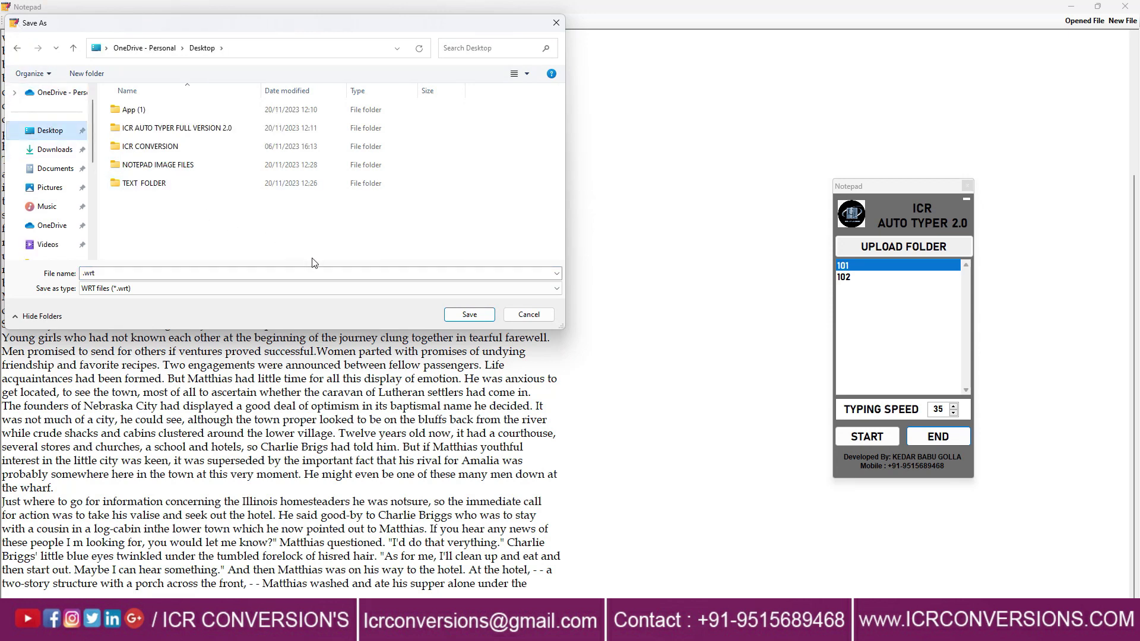
left_click(465, 315)
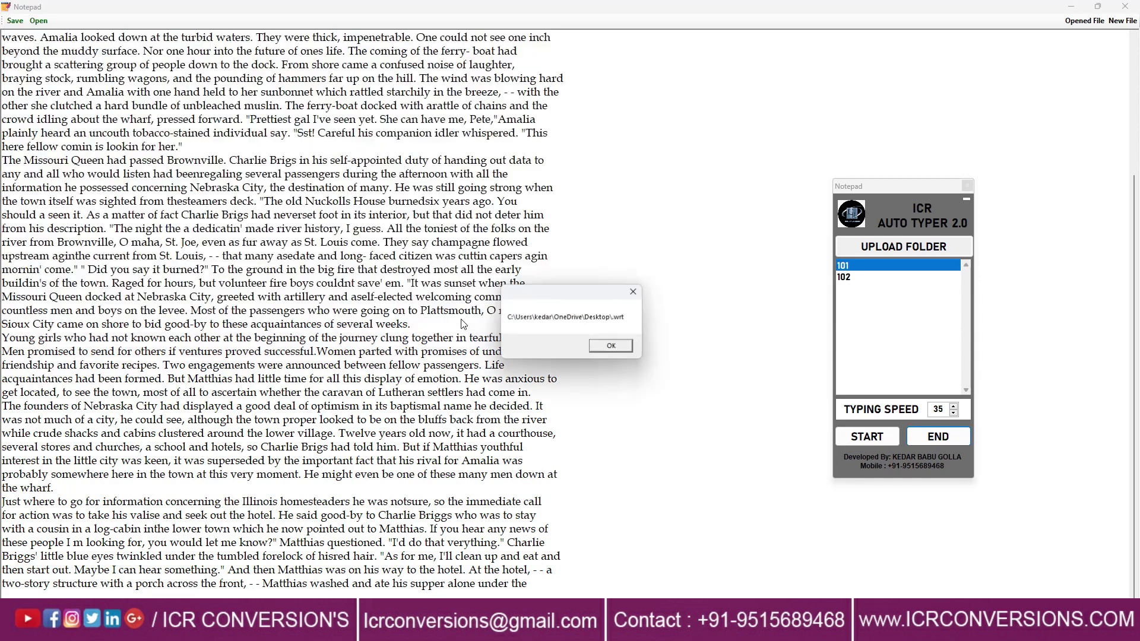
left_click(610, 347)
left_click(968, 186)
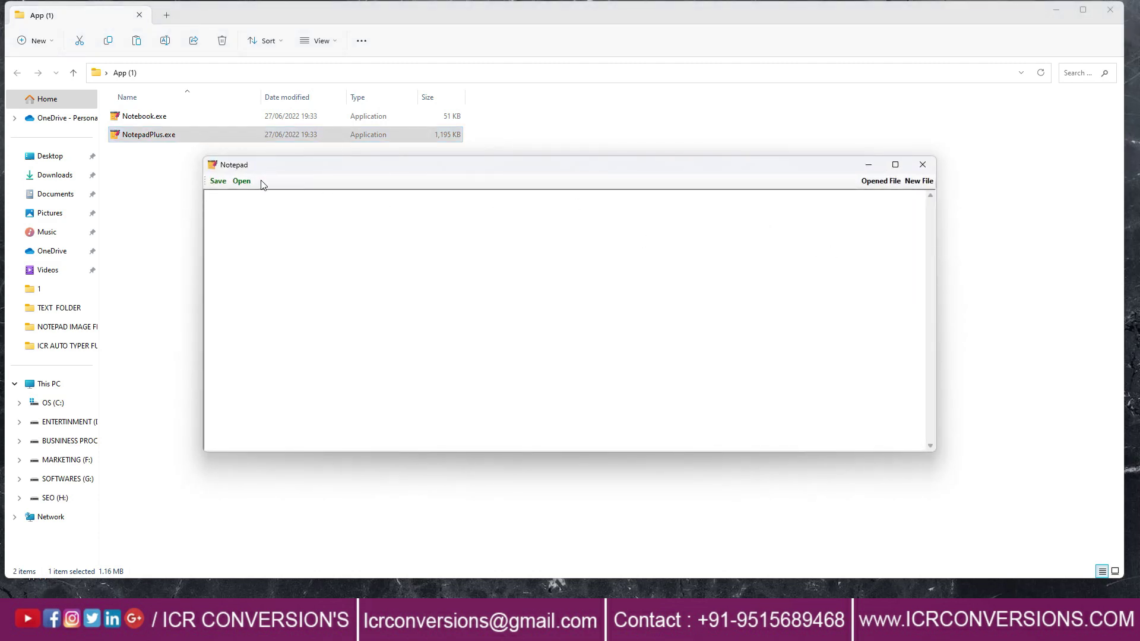
- Reopen the Desktop .wrt file in a maximized NotepadPlus, then restore the window size
left_click(896, 164)
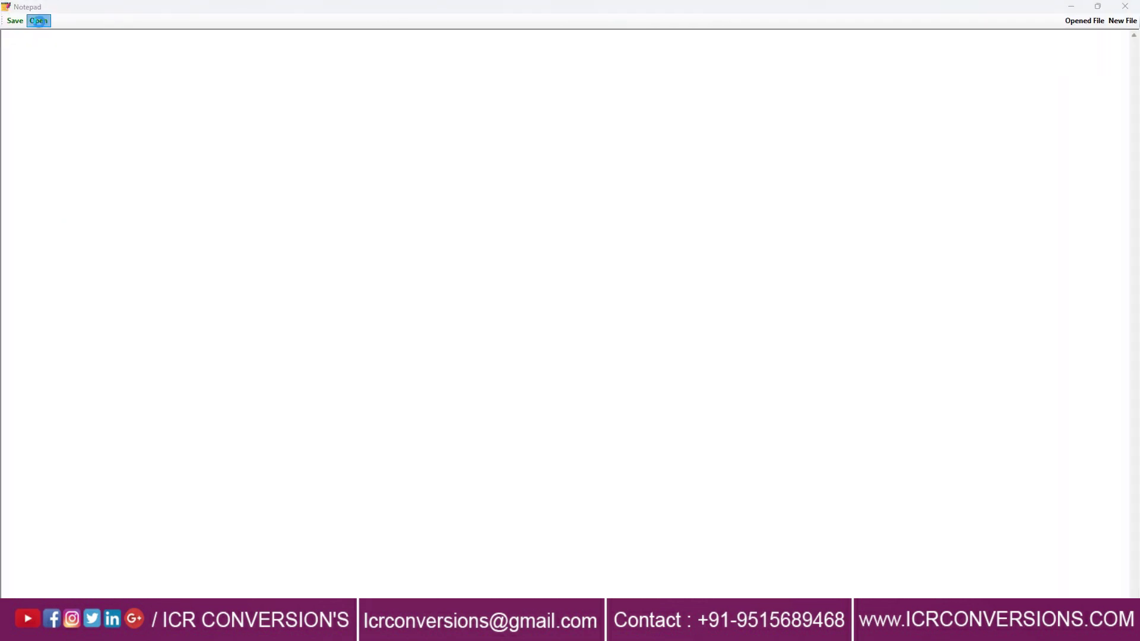
left_click(39, 22)
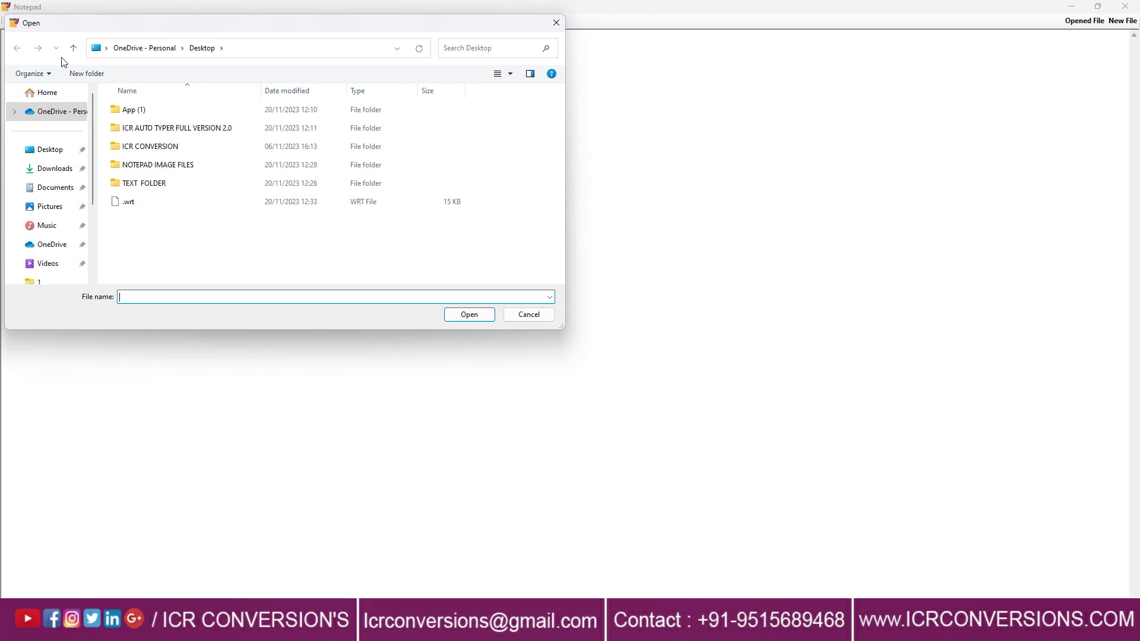
left_click(134, 205)
double_click(134, 204)
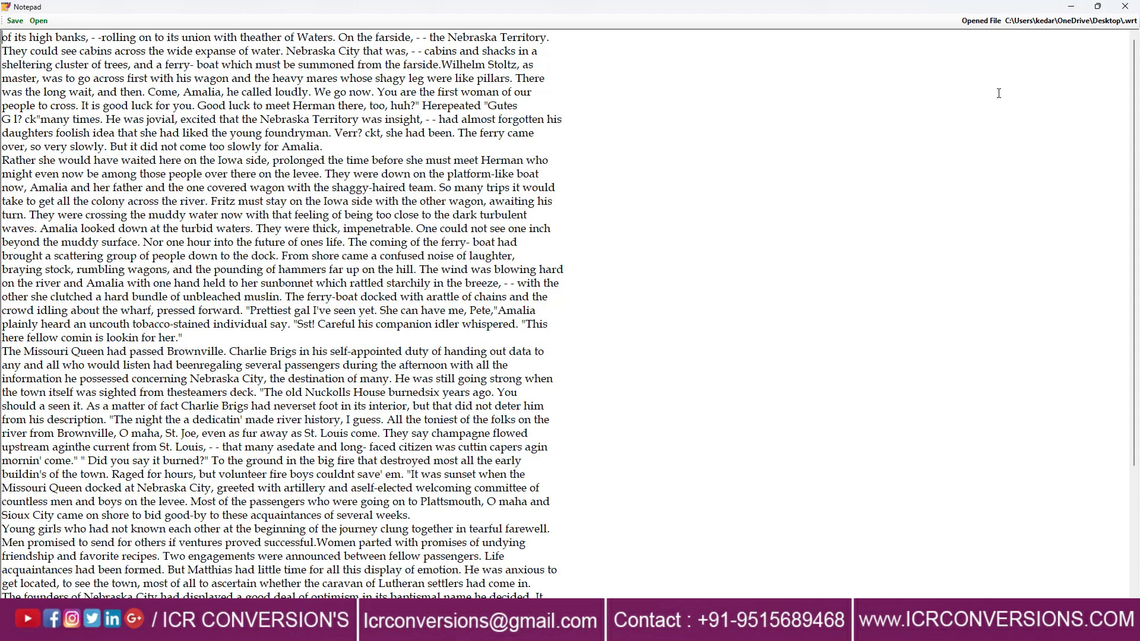
left_click(1096, 8)
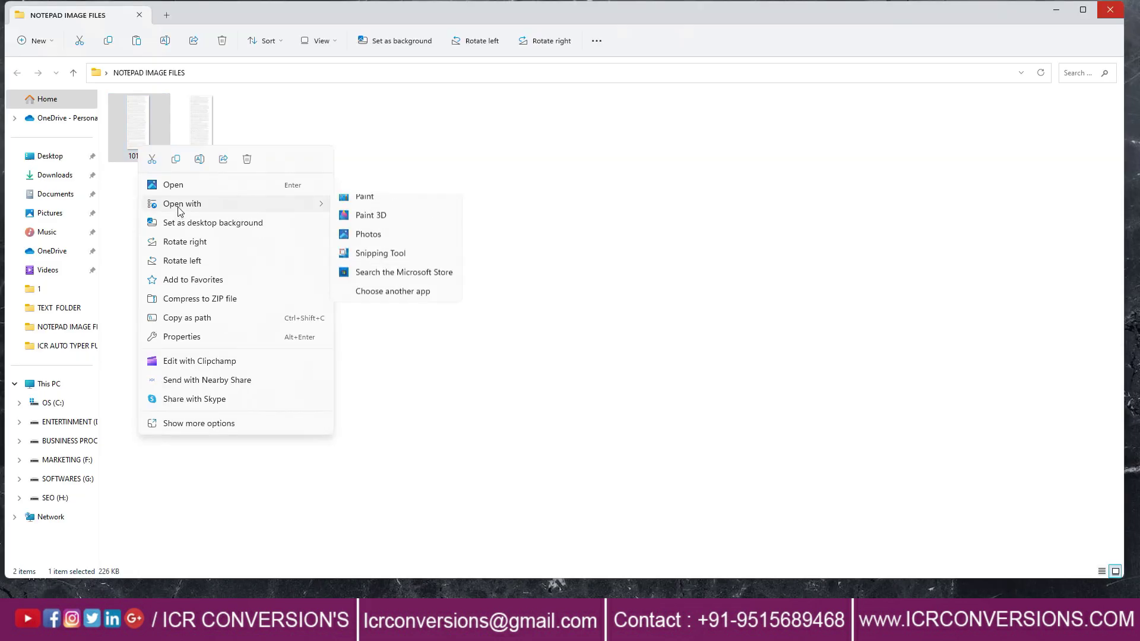
- Open 101.jpg in Paint, close File Explorer, and place the .wrt text window below the page
left_click(367, 207)
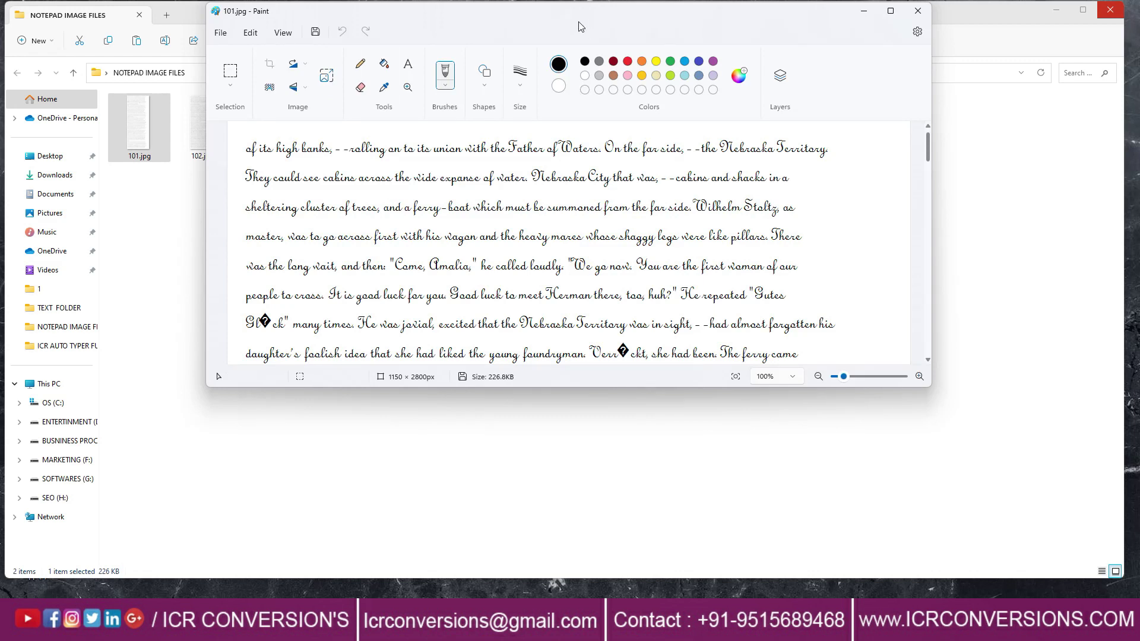
left_click_drag(579, 21, 590, 59)
left_click(1114, 8)
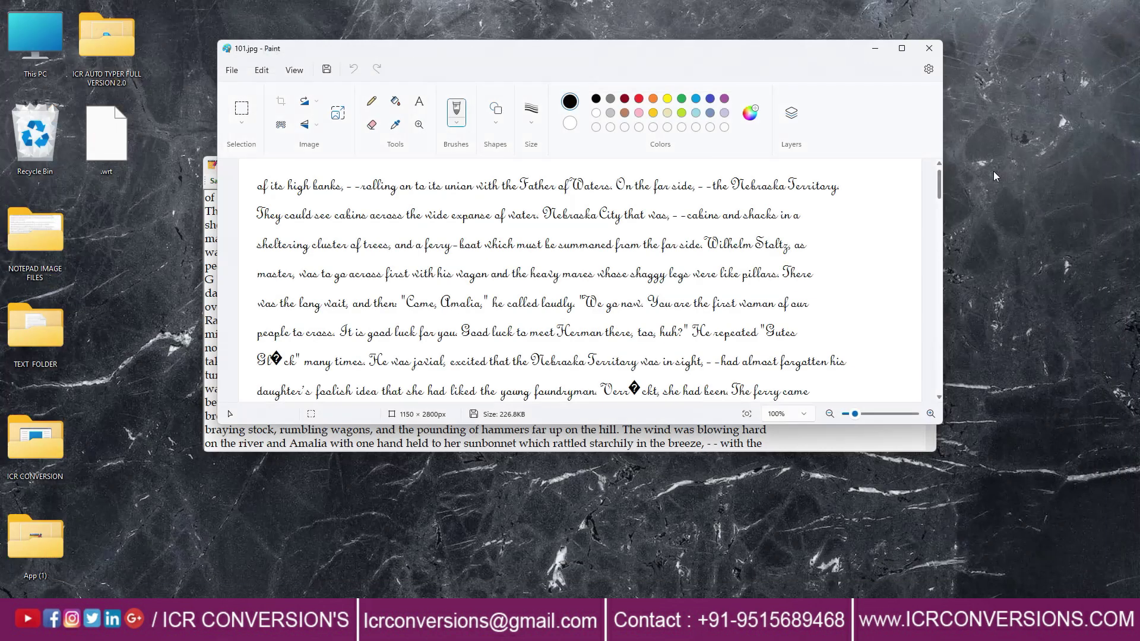
left_click(536, 437)
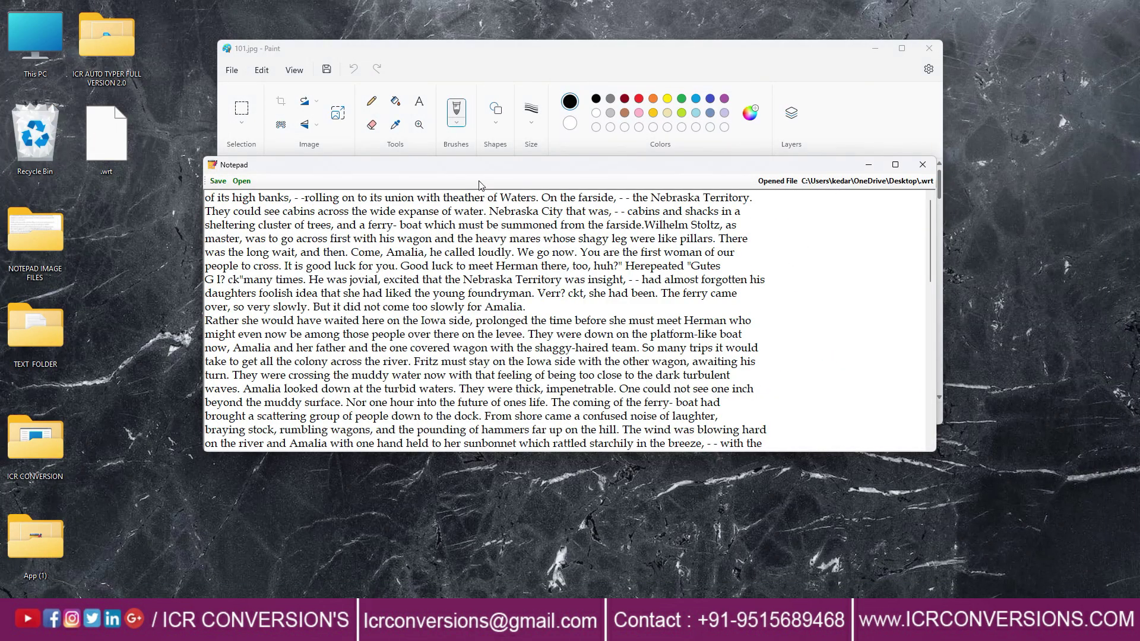
mouse_move(477, 179)
left_mouse_down()
mouse_move(485, 325)
mouse_move(497, 321)
left_mouse_up()
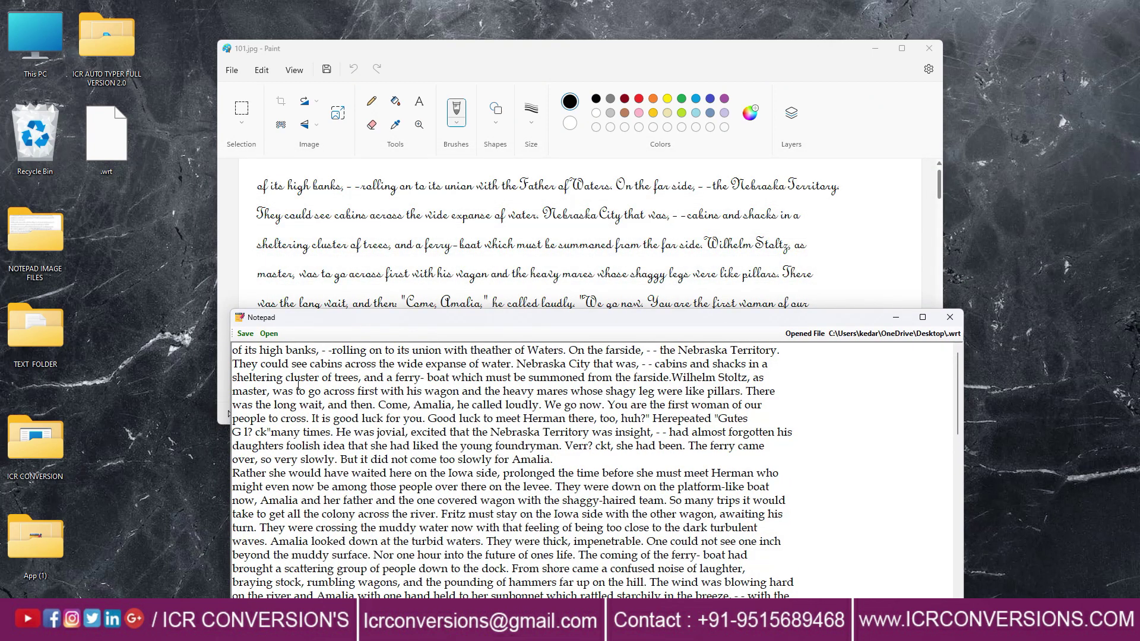